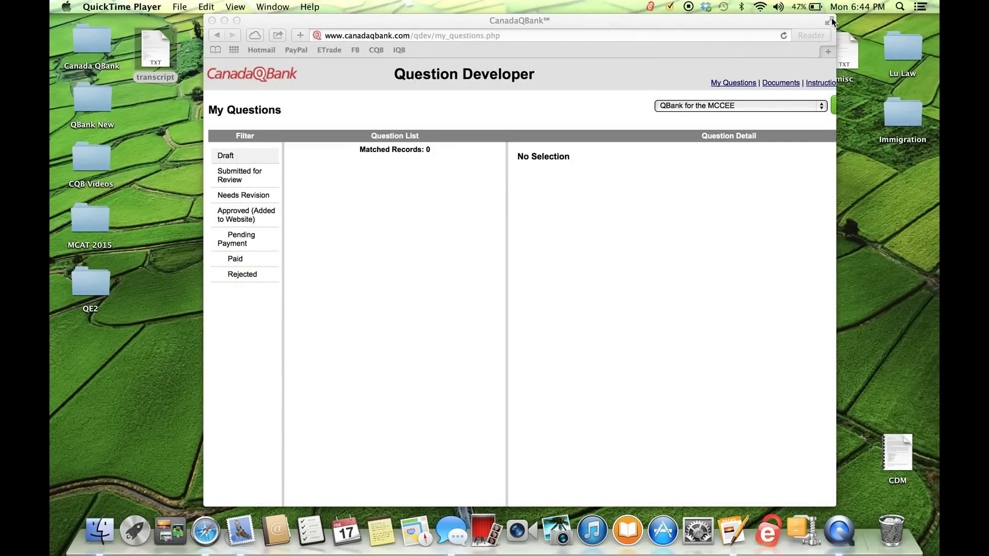
Start a new question/case in the CDM QBank for the MCCQE Part 1
{"action": "left_click", "coordinate": [831, 20]}
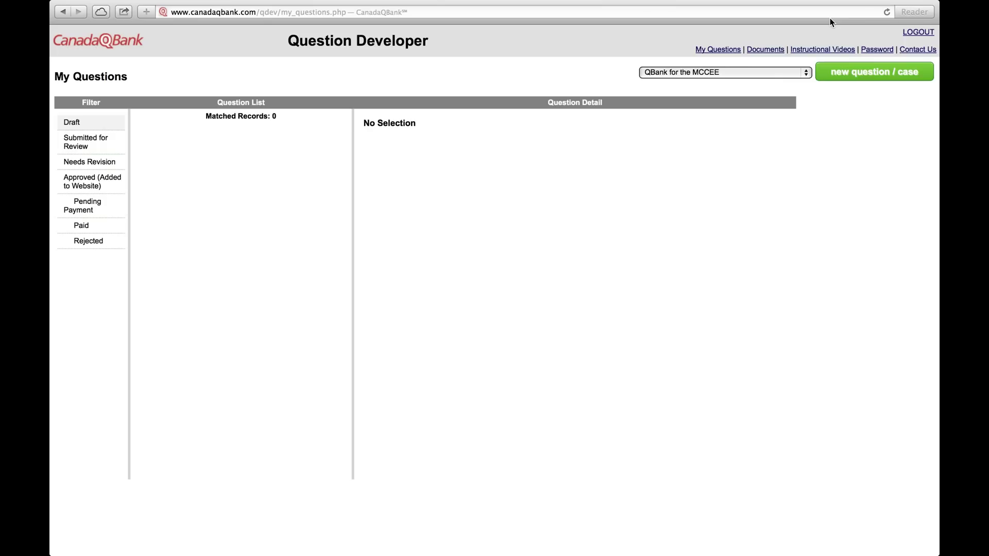
{"action": "left_click", "coordinate": [804, 72]}
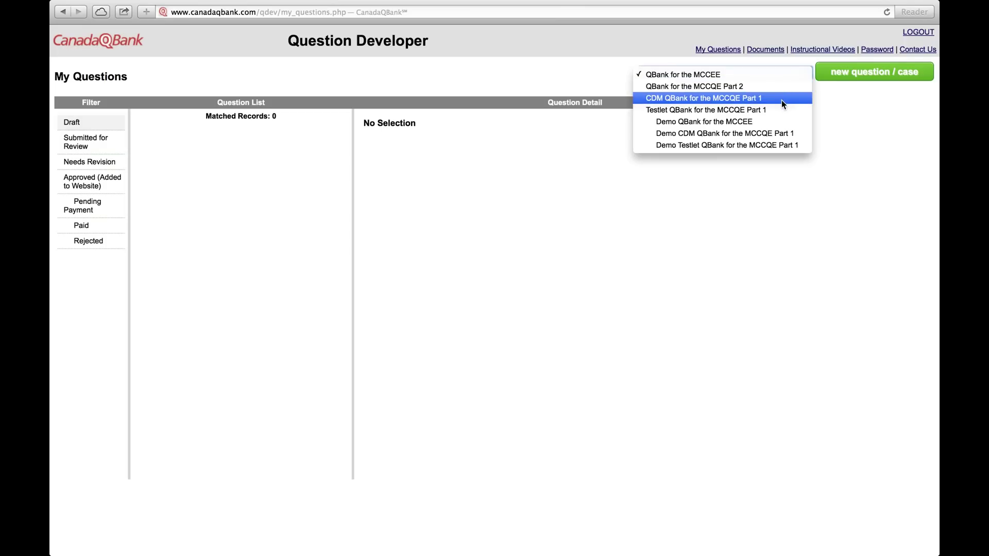
{"action": "left_click", "coordinate": [749, 98]}
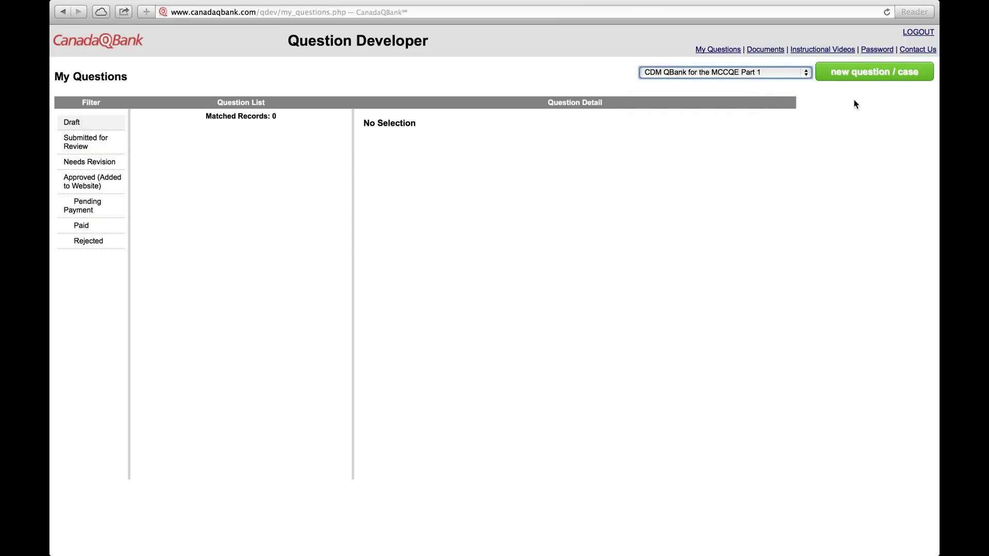
{"action": "left_click", "coordinate": [875, 77]}
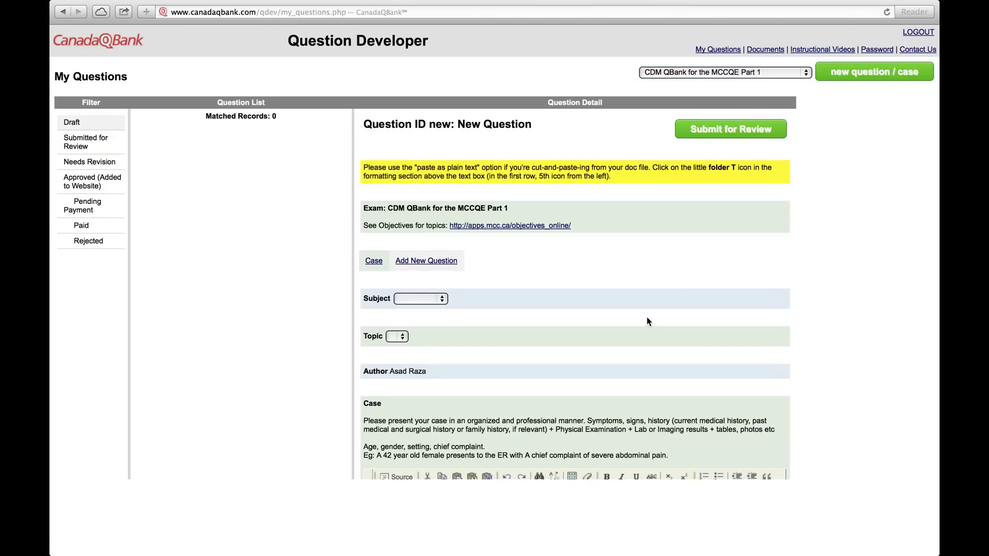
Look over the blank case form, from the exam and subject fields through to the Explanation and Reference(s) sections
{"action": "scroll", "coordinate": [646, 316], "scroll_direction": "down", "scroll_amount": 15}
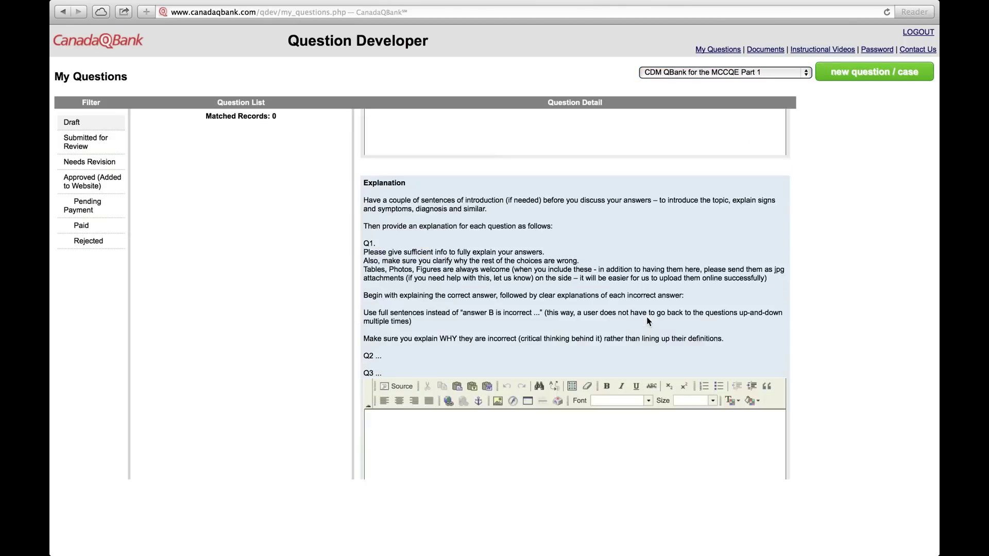
{"action": "scroll", "coordinate": [646, 317], "scroll_direction": "down", "scroll_amount": 3}
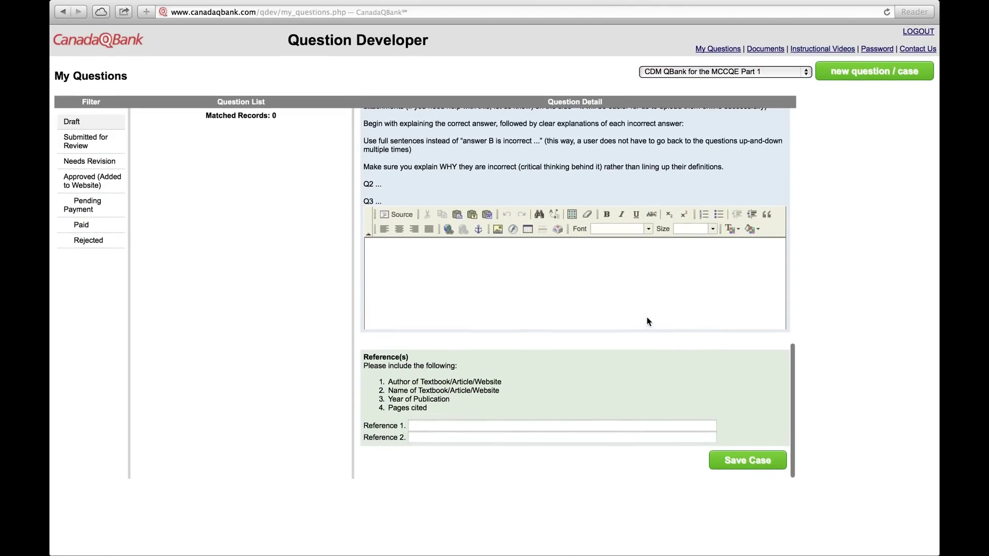
{"action": "scroll", "coordinate": [647, 318], "scroll_direction": "up", "scroll_amount": 15}
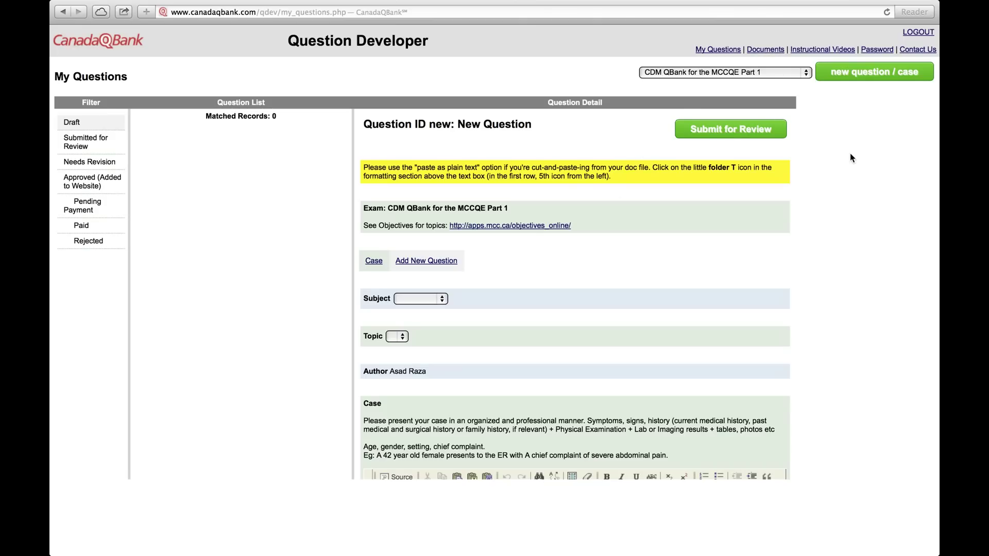
{"action": "scroll", "coordinate": [850, 153], "scroll_direction": "up", "scroll_amount": 3}
{"action": "scroll", "coordinate": [844, 133], "scroll_direction": "up", "scroll_amount": 3}
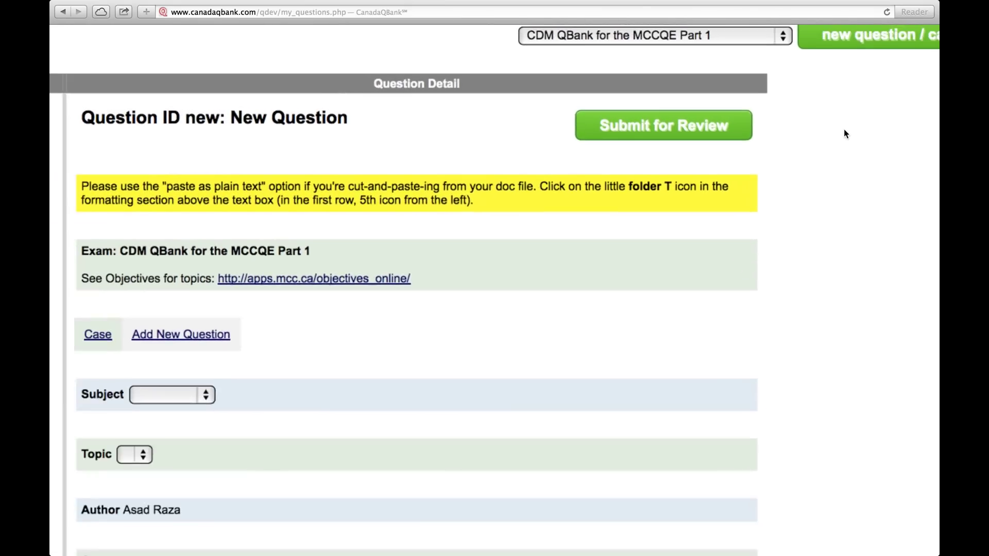
{"action": "scroll", "coordinate": [844, 133], "scroll_direction": "up", "scroll_amount": 3}
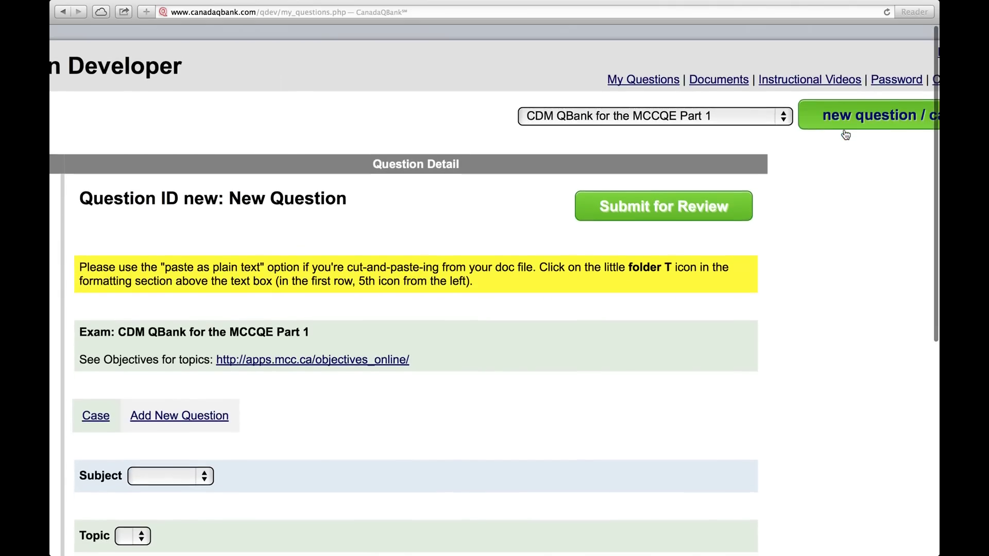
View the Documents page with its guidelines, templates and sample cases in a separate tab and return to the new case form
{"action": "scroll", "coordinate": [844, 133], "scroll_direction": "right", "scroll_amount": 3}
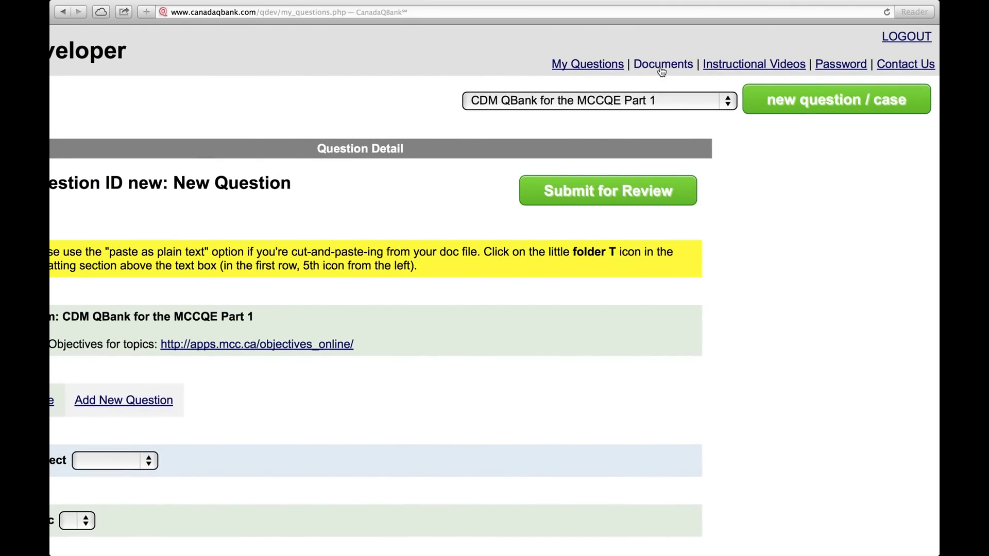
{"action": "right_click", "coordinate": [661, 71]}
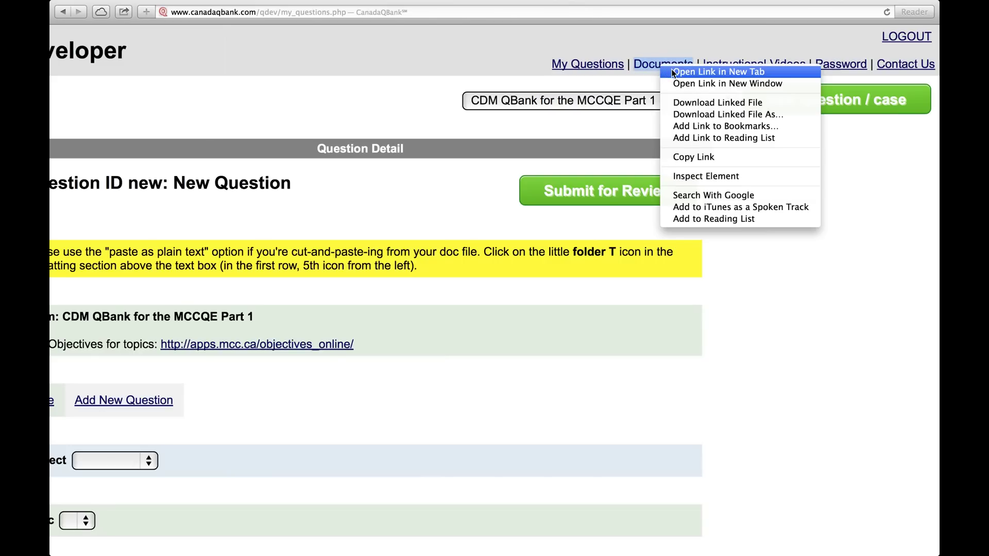
{"action": "left_click", "coordinate": [670, 69]}
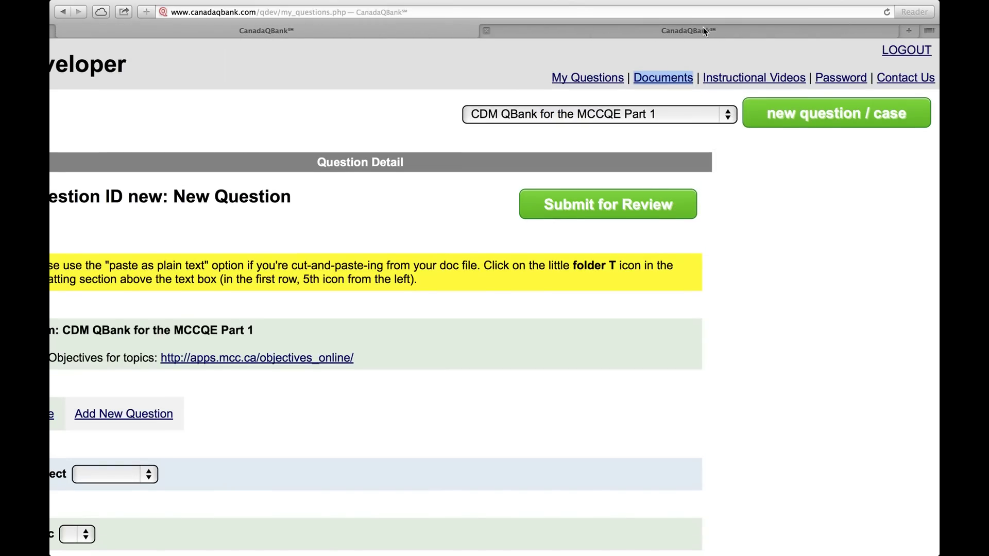
{"action": "left_click", "coordinate": [704, 31]}
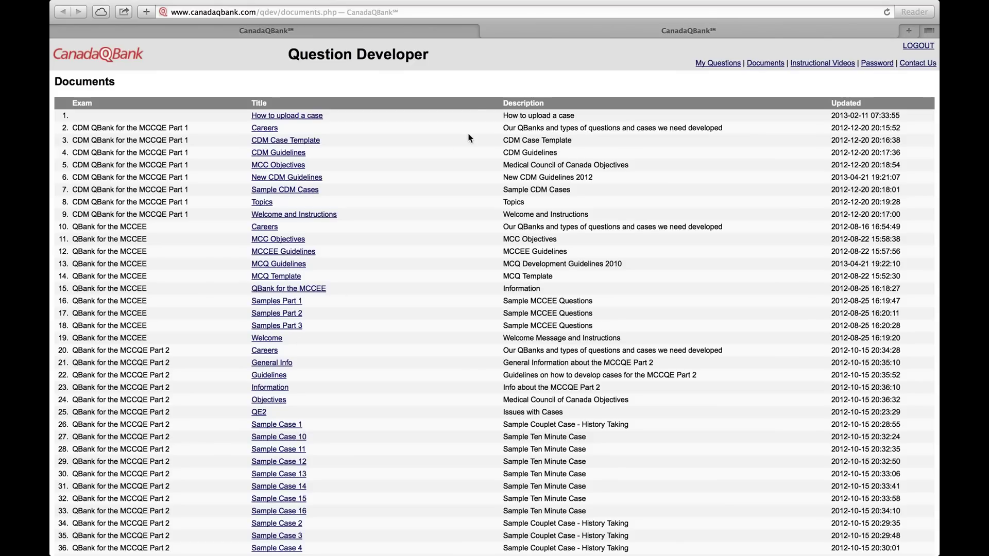
{"action": "left_click", "coordinate": [487, 30]}
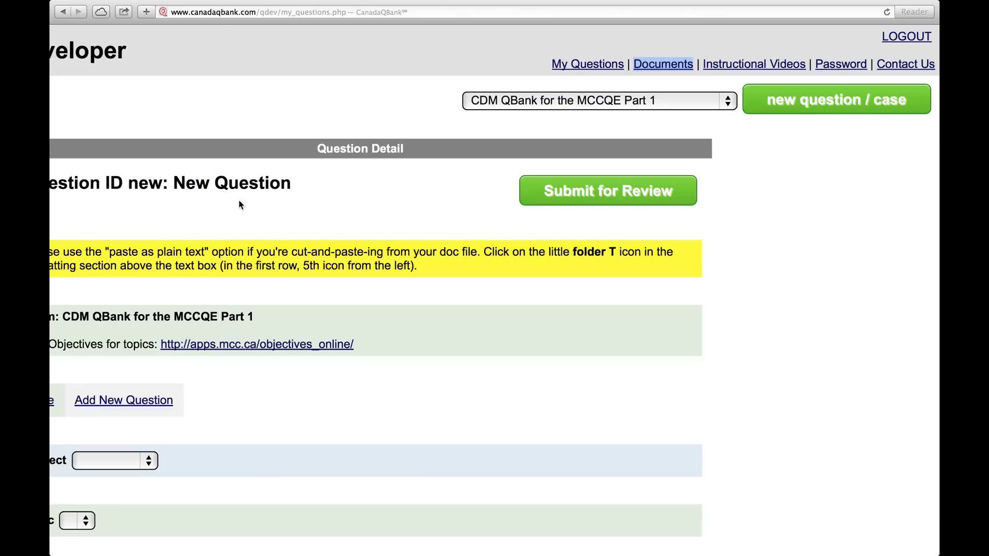
Set the case's subject to Pediatrics and its topic to Neonatal Jaundice
{"action": "scroll", "coordinate": [237, 203], "scroll_direction": "left", "scroll_amount": 3}
{"action": "scroll", "coordinate": [237, 203], "scroll_direction": "down", "scroll_amount": 4}
{"action": "scroll", "coordinate": [237, 206], "scroll_direction": "up", "scroll_amount": 4}
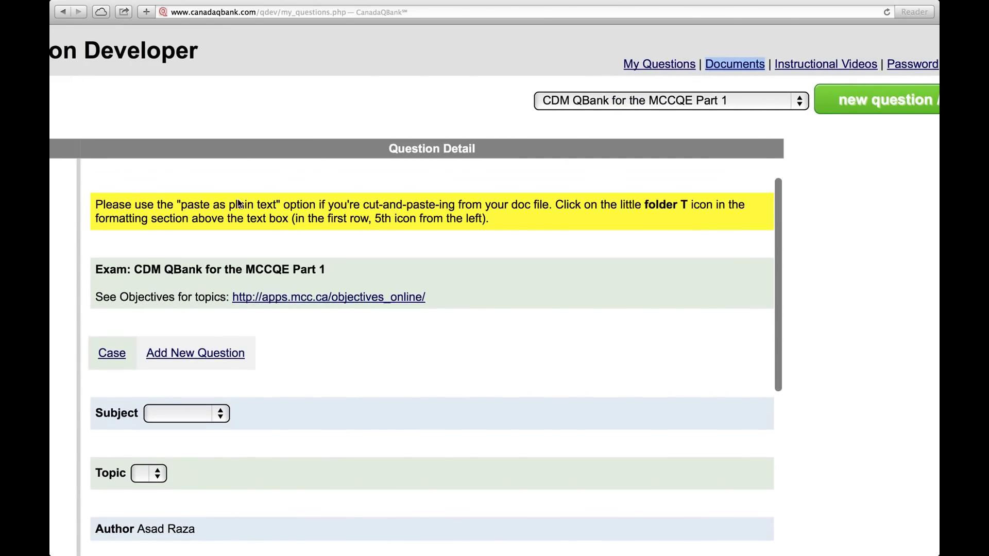
{"action": "scroll", "coordinate": [227, 321], "scroll_direction": "down", "scroll_amount": 4}
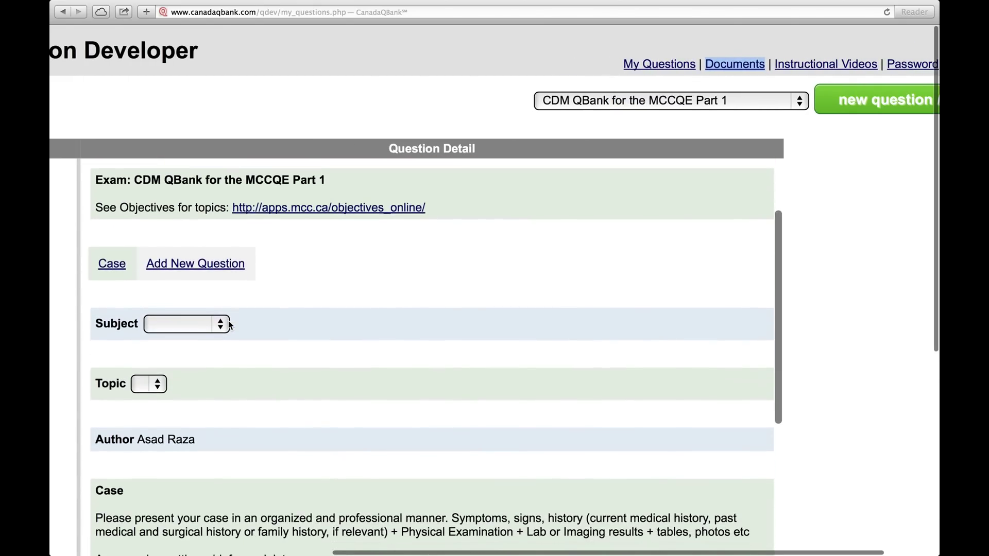
{"action": "left_click", "coordinate": [220, 326]}
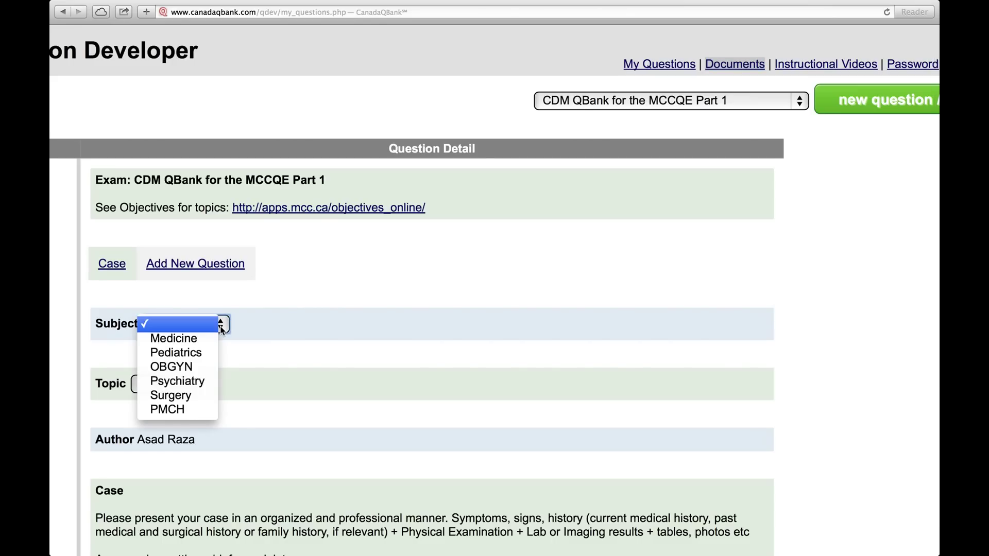
{"action": "left_click", "coordinate": [199, 352]}
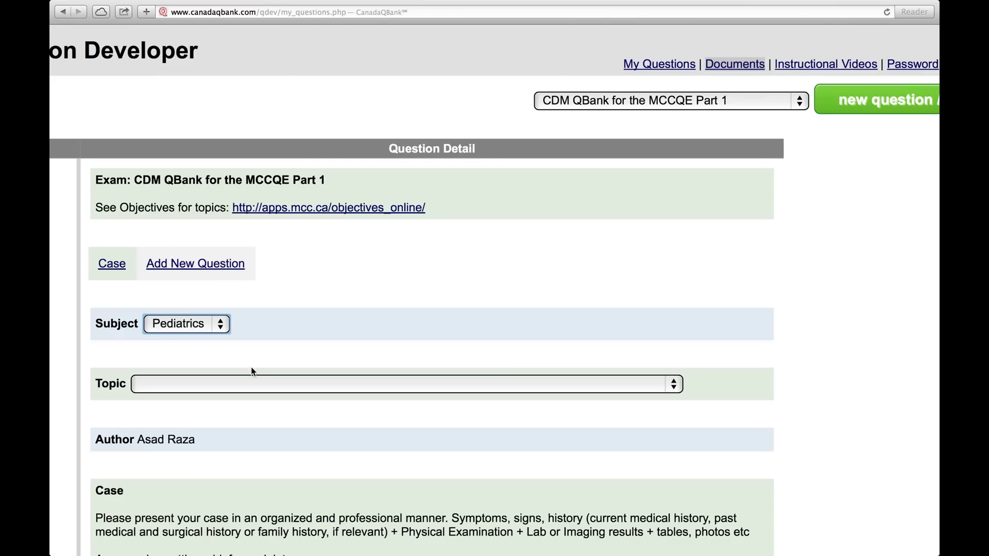
{"action": "left_click", "coordinate": [281, 388]}
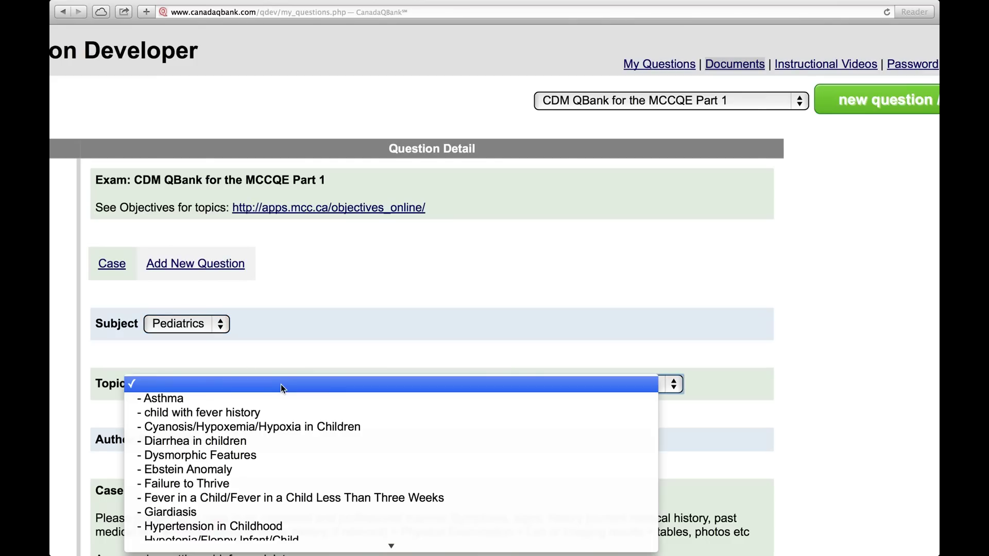
{"action": "scroll", "coordinate": [280, 384], "scroll_direction": "down", "scroll_amount": 10}
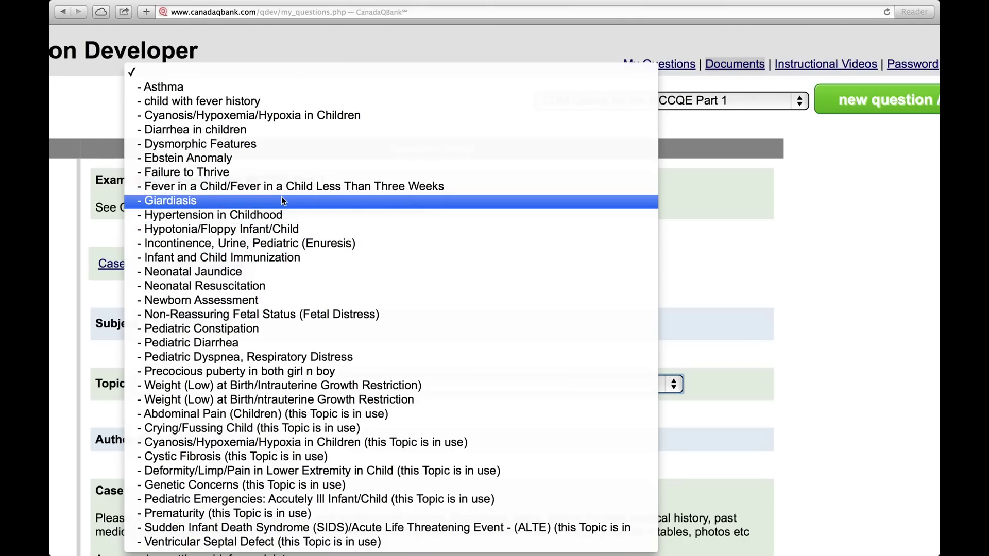
{"action": "left_click", "coordinate": [253, 271]}
Enter "A 12 year old child presents with 3 day history of . . . ." as sample text in the Case editor
{"action": "scroll", "coordinate": [551, 315], "scroll_direction": "down", "scroll_amount": 6}
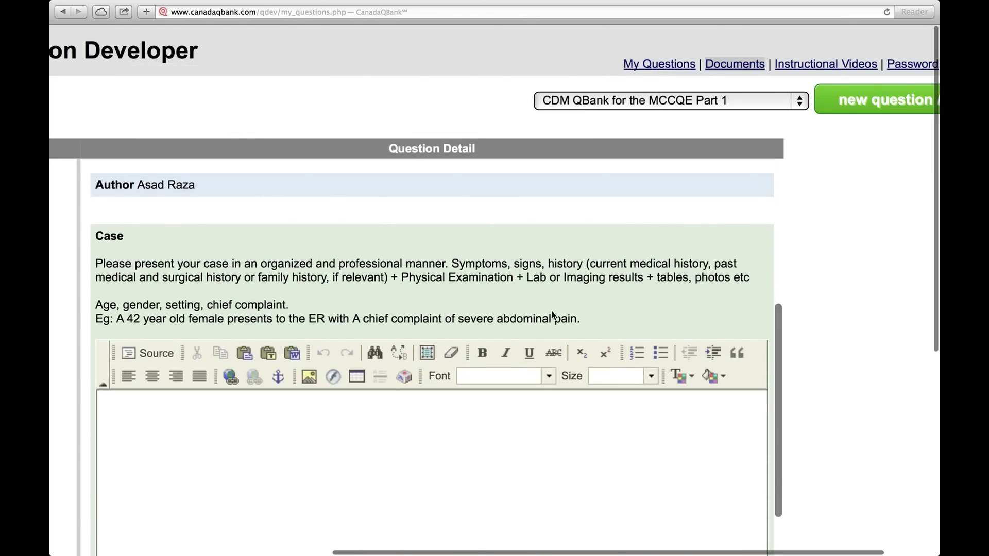
{"action": "left_click", "coordinate": [528, 377]}
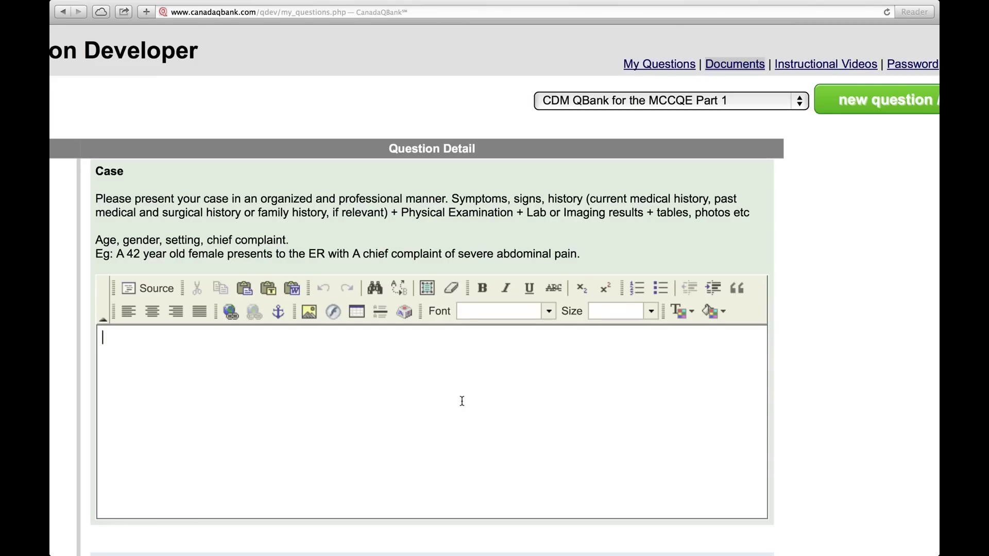
{"action": "type", "text": "A 12 year old child presents with "}
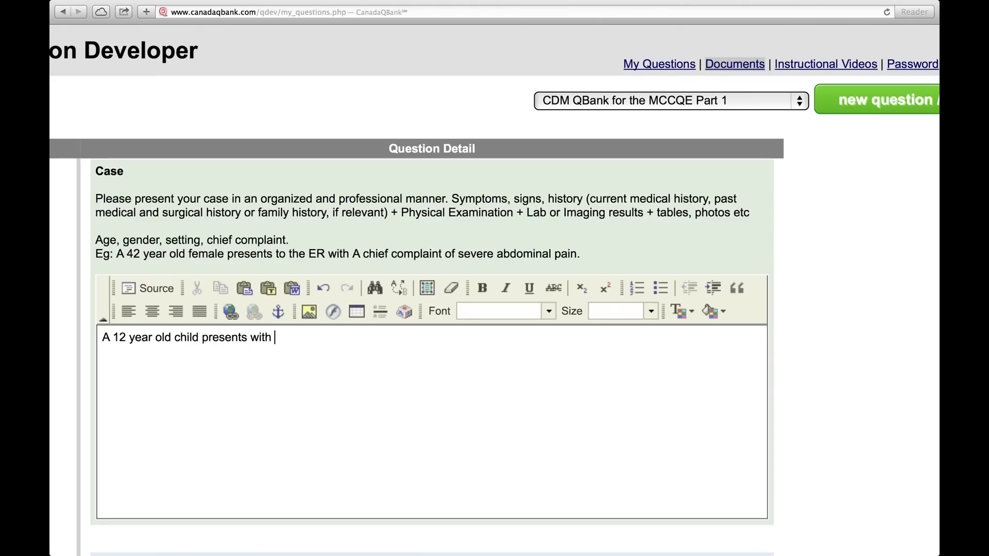
{"action": "type", "text": "3 day history of  . . . ."}
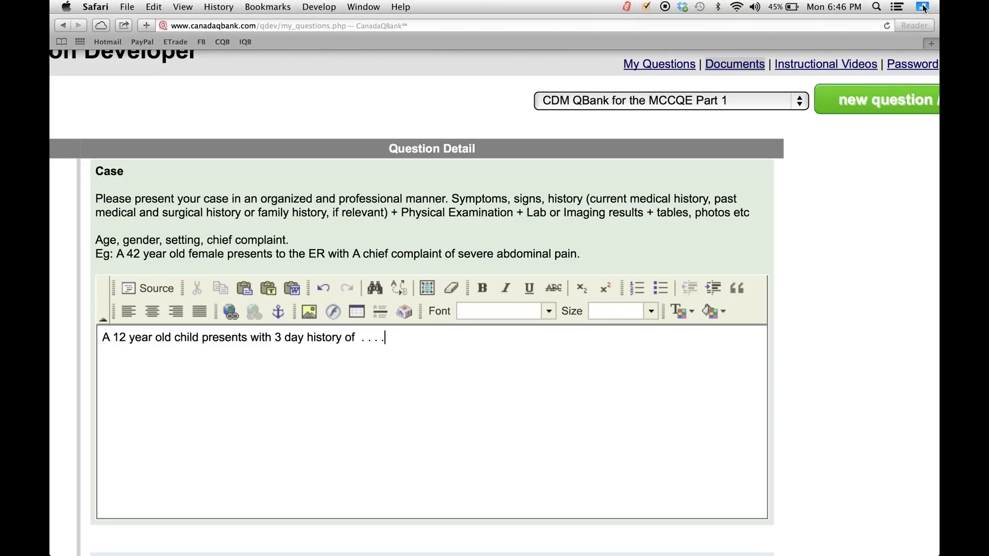
Open the CDM document from the desktop in Preview and copy the two case description paragraphs above Question 1
{"action": "left_click", "coordinate": [922, 6]}
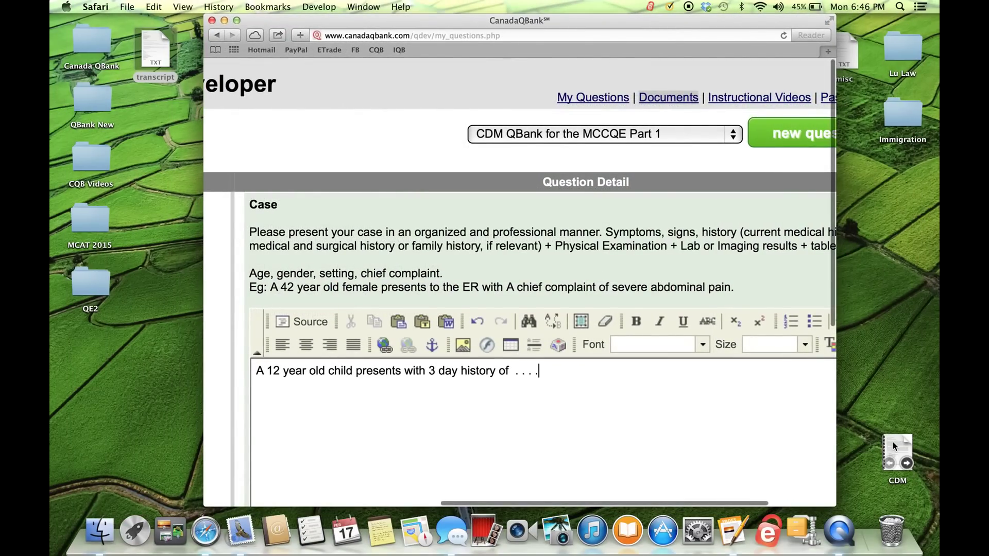
{"action": "double_click", "coordinate": [895, 448]}
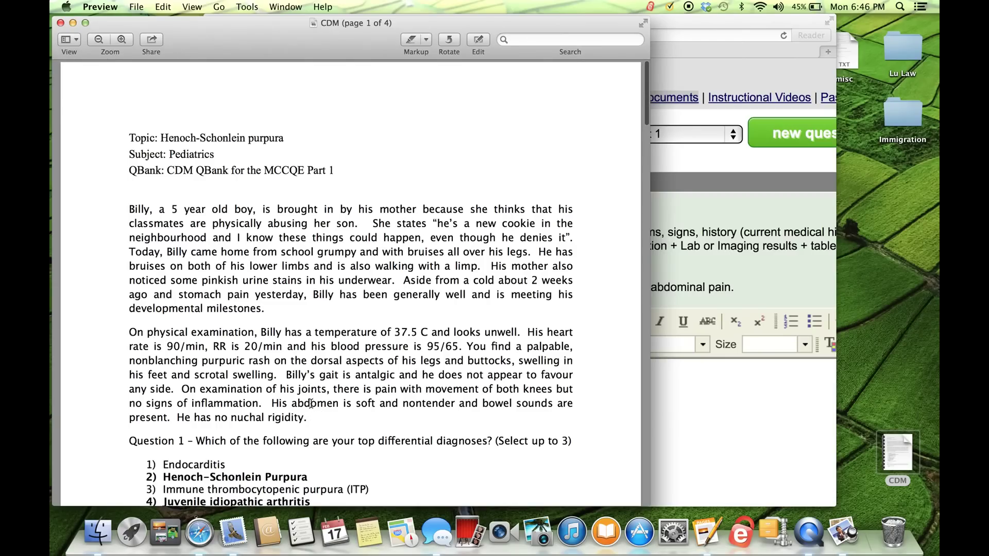
{"action": "scroll", "coordinate": [437, 221], "scroll_direction": "down", "scroll_amount": 3}
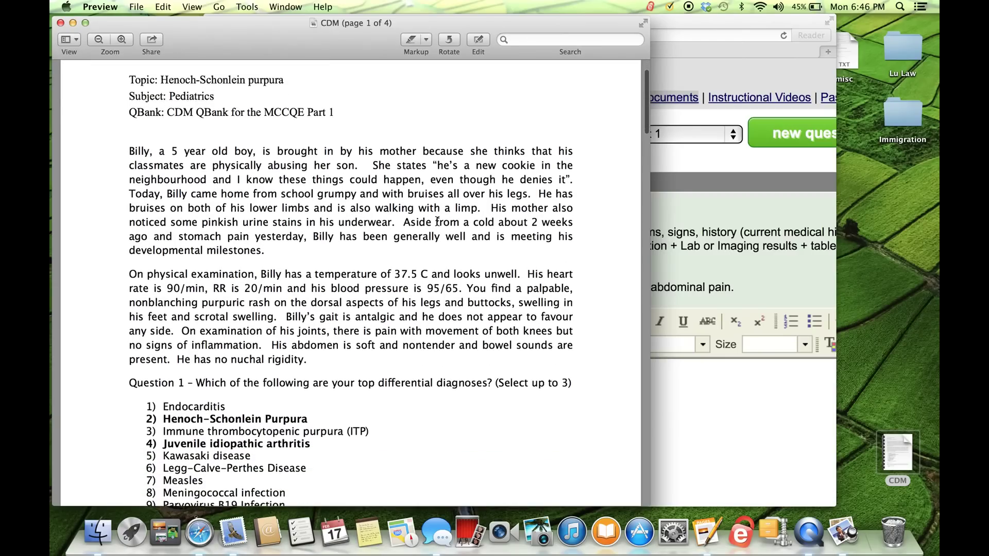
{"action": "scroll", "coordinate": [437, 221], "scroll_direction": "down", "scroll_amount": 1}
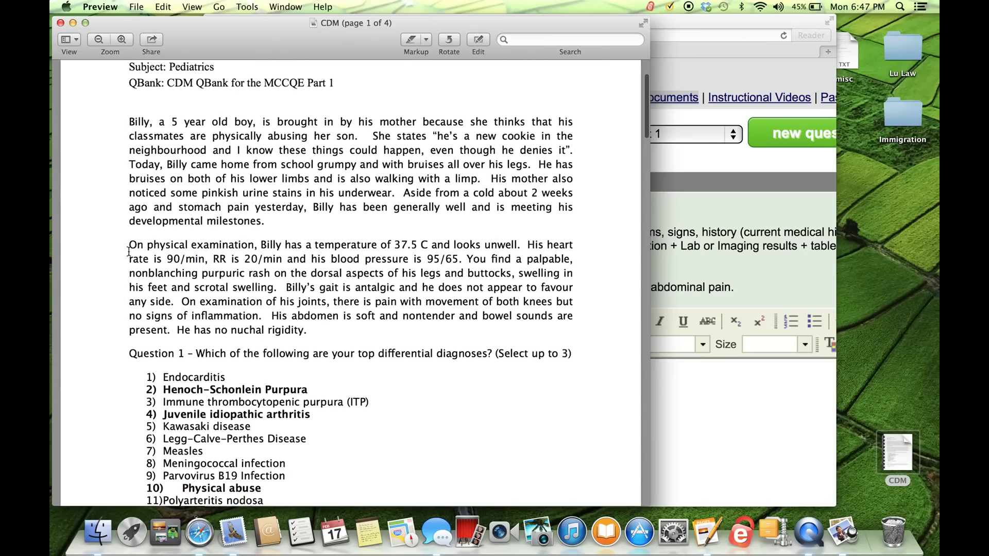
{"action": "scroll", "coordinate": [128, 251], "scroll_direction": "down", "scroll_amount": 3}
{"action": "scroll", "coordinate": [155, 278], "scroll_direction": "down", "scroll_amount": 2}
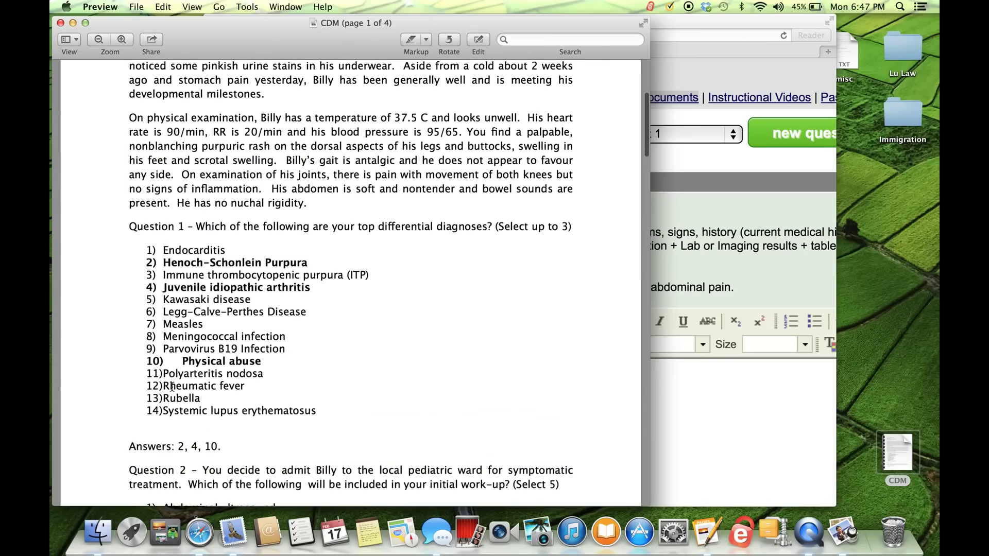
{"action": "scroll", "coordinate": [170, 308], "scroll_direction": "down", "scroll_amount": 4}
{"action": "scroll", "coordinate": [170, 307], "scroll_direction": "down", "scroll_amount": 20}
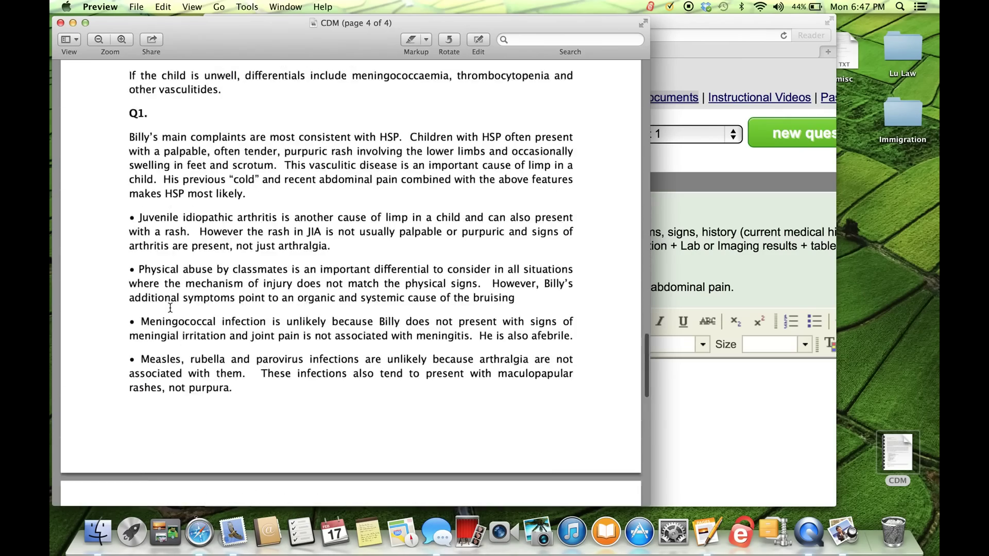
{"action": "scroll", "coordinate": [170, 308], "scroll_direction": "up", "scroll_amount": 20}
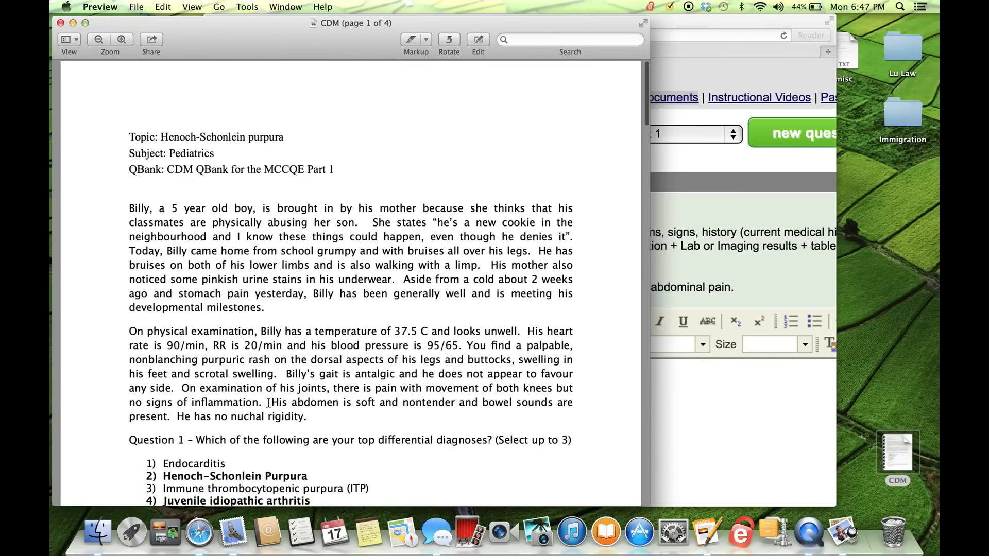
{"action": "left_click_drag", "start_coordinate": [315, 419], "coordinate": [130, 206]}
{"action": "key", "text": "super+c"}
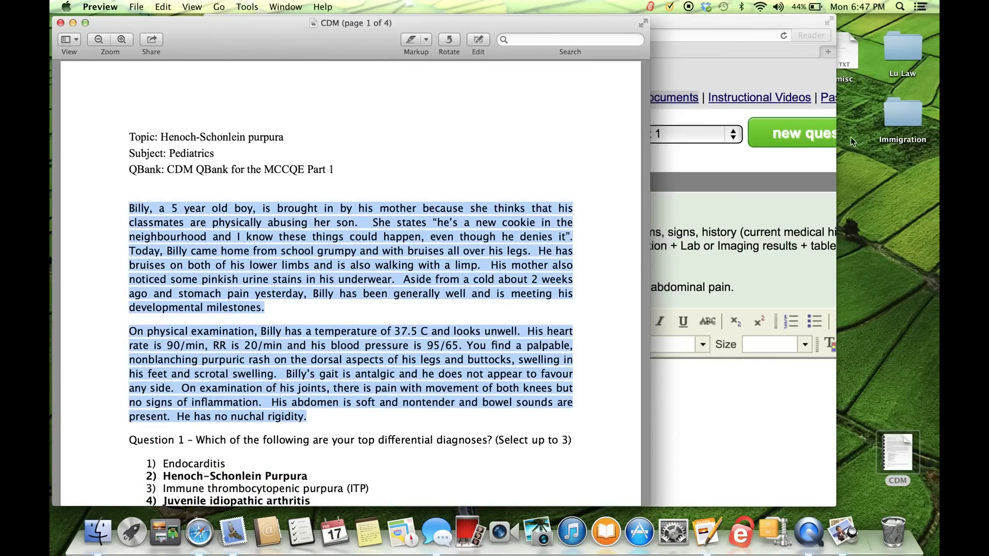
Return to the case form in the browser and replace the Case editor's sample text with the copied case description as plain text
{"action": "left_click", "coordinate": [799, 21]}
{"action": "left_click", "coordinate": [830, 19]}
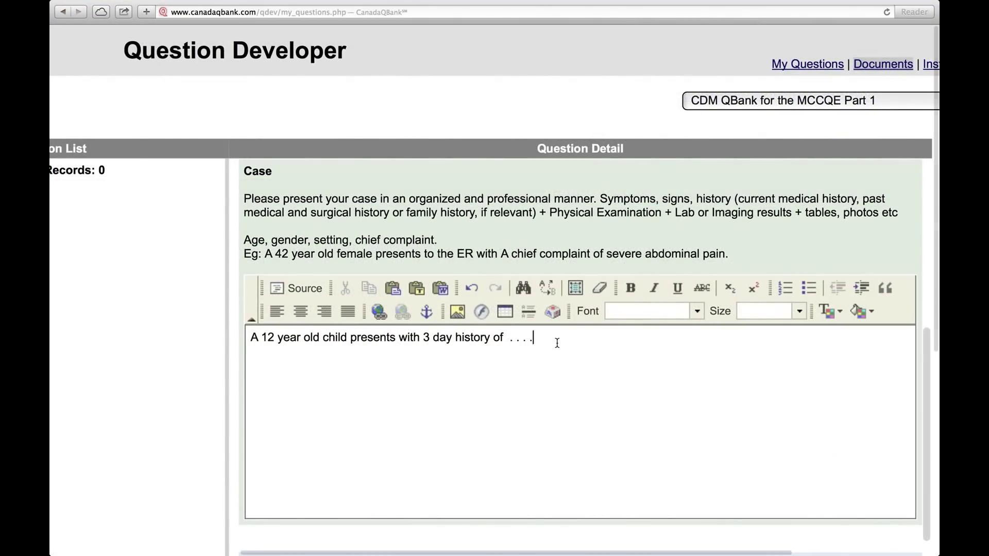
{"action": "triple_click", "coordinate": [261, 341]}
{"action": "key", "text": "BackSpace"}
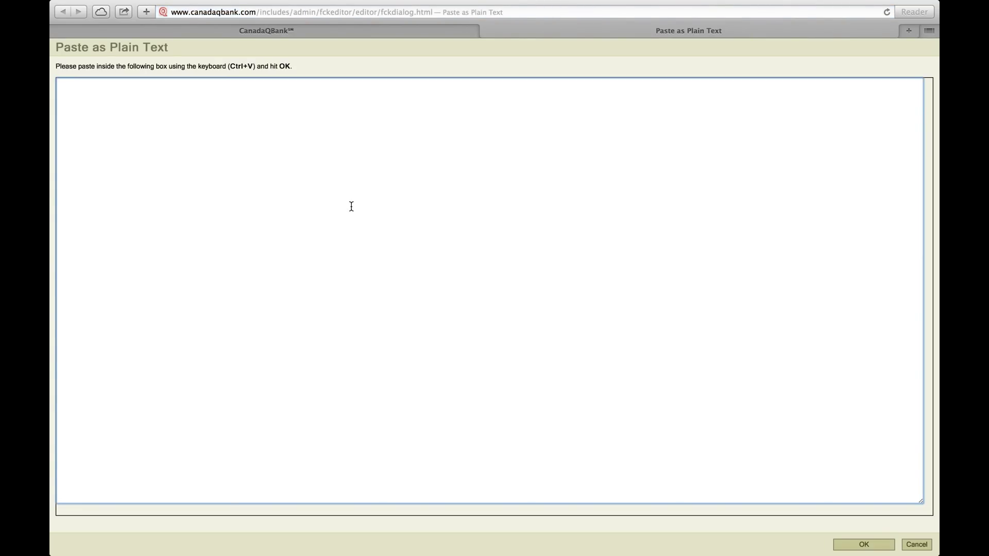
{"action": "key", "text": "super+v"}
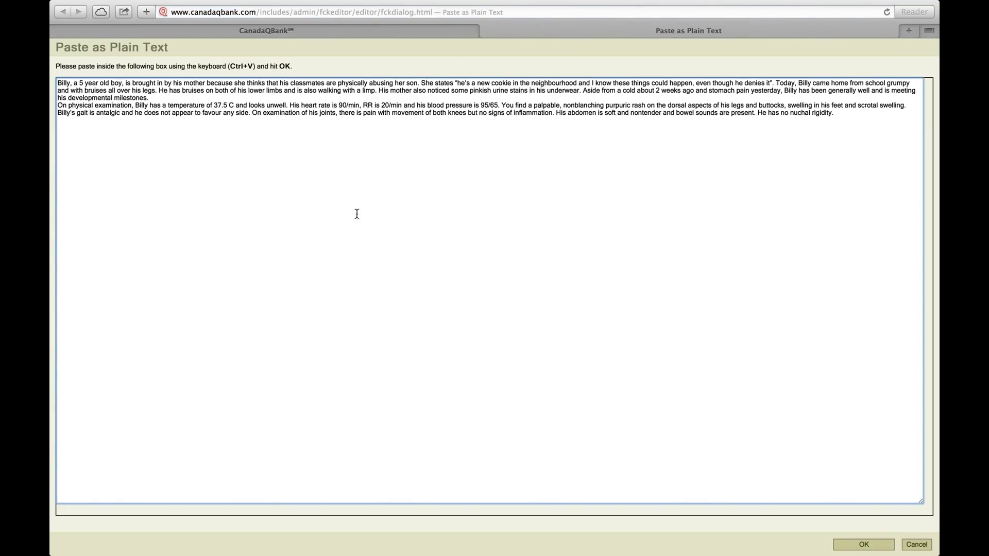
{"action": "left_click", "coordinate": [863, 544]}
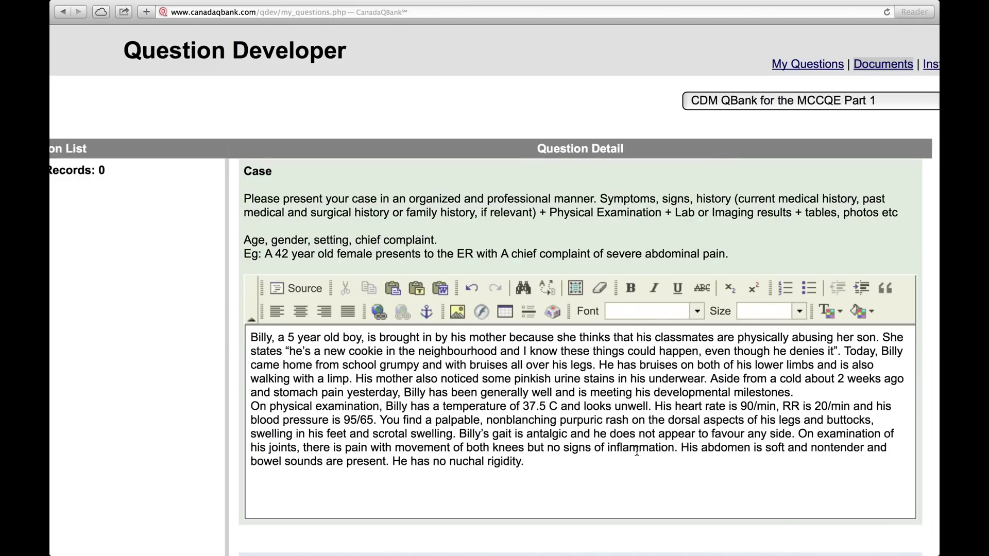
Separate the two paragraphs in the Case editor with a blank line and justify the whole case text
{"action": "left_click", "coordinate": [799, 394]}
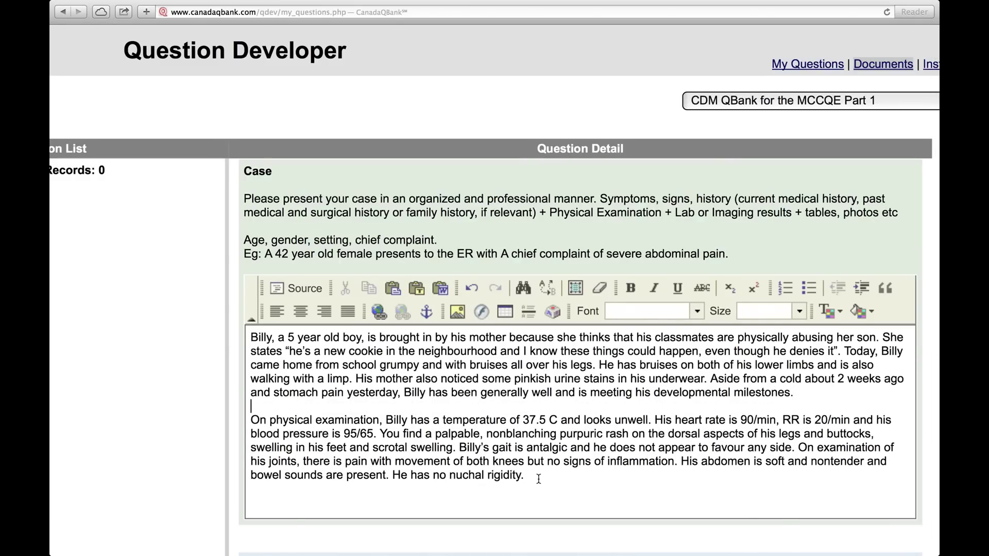
{"action": "left_click_drag", "start_coordinate": [538, 479], "coordinate": [218, 312]}
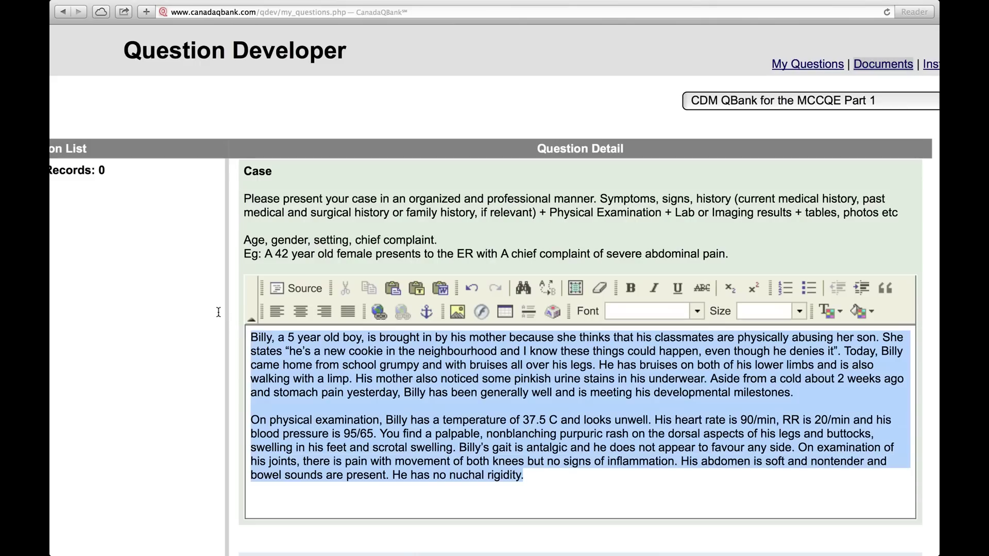
{"action": "left_click", "coordinate": [349, 312]}
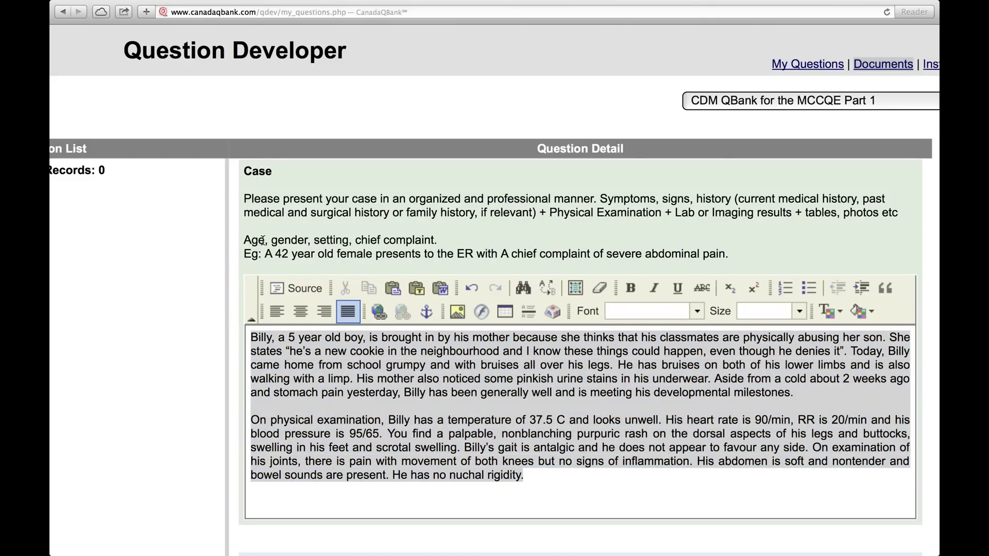
In the CDM document in Preview, copy everything from "Correct answers and explanation:" through the end of the Q3 explanation
{"action": "scroll", "coordinate": [355, 246], "scroll_direction": "down", "scroll_amount": 10}
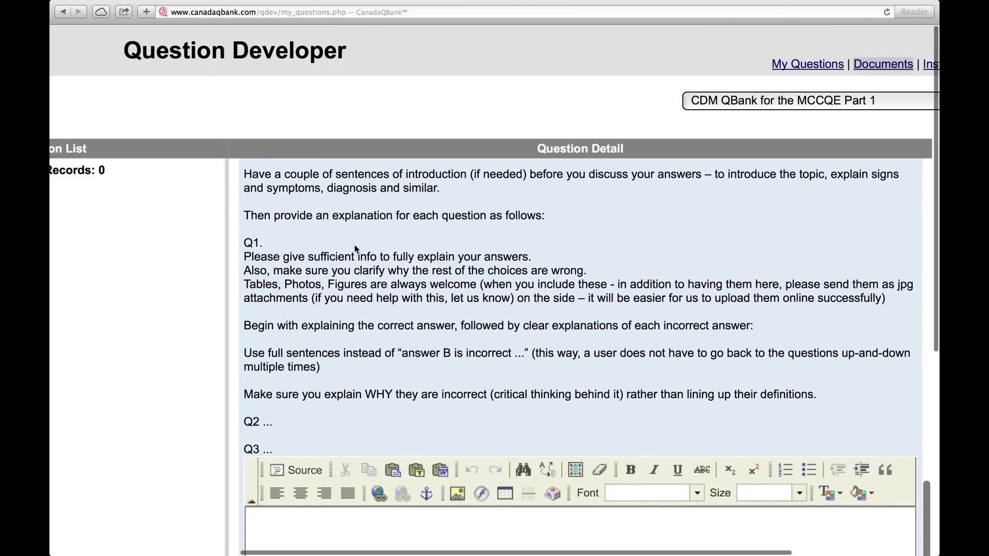
{"action": "scroll", "coordinate": [354, 245], "scroll_direction": "down", "scroll_amount": 1}
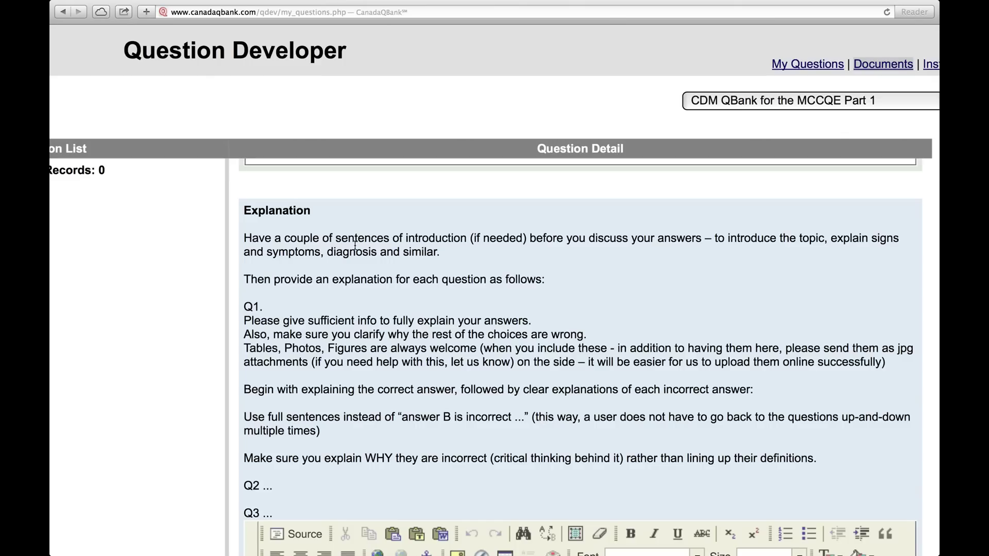
{"action": "scroll", "coordinate": [354, 245], "scroll_direction": "down", "scroll_amount": 8}
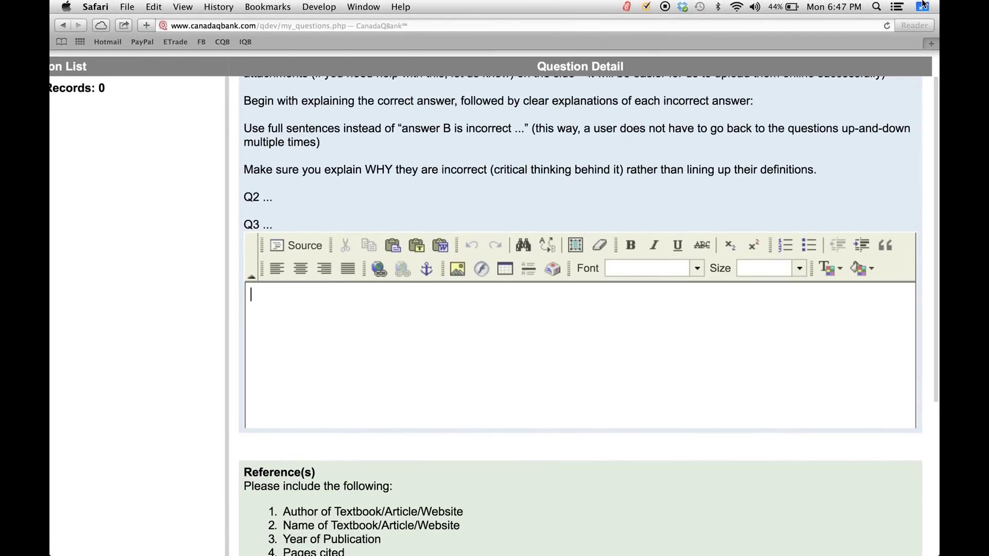
{"action": "left_click", "coordinate": [921, 6]}
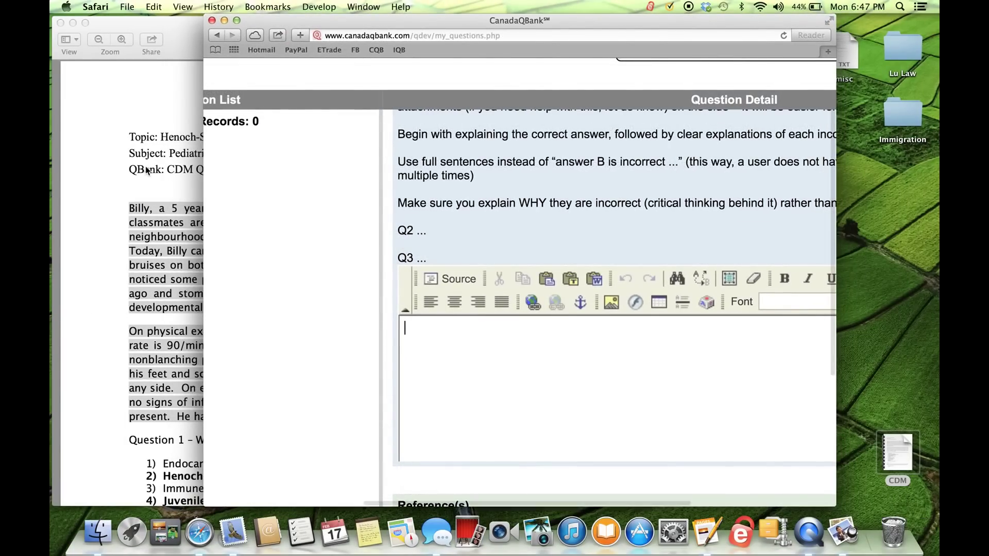
{"action": "left_click", "coordinate": [199, 237]}
{"action": "scroll", "coordinate": [199, 237], "scroll_direction": "down", "scroll_amount": 10}
{"action": "scroll", "coordinate": [199, 238], "scroll_direction": "down", "scroll_amount": 20}
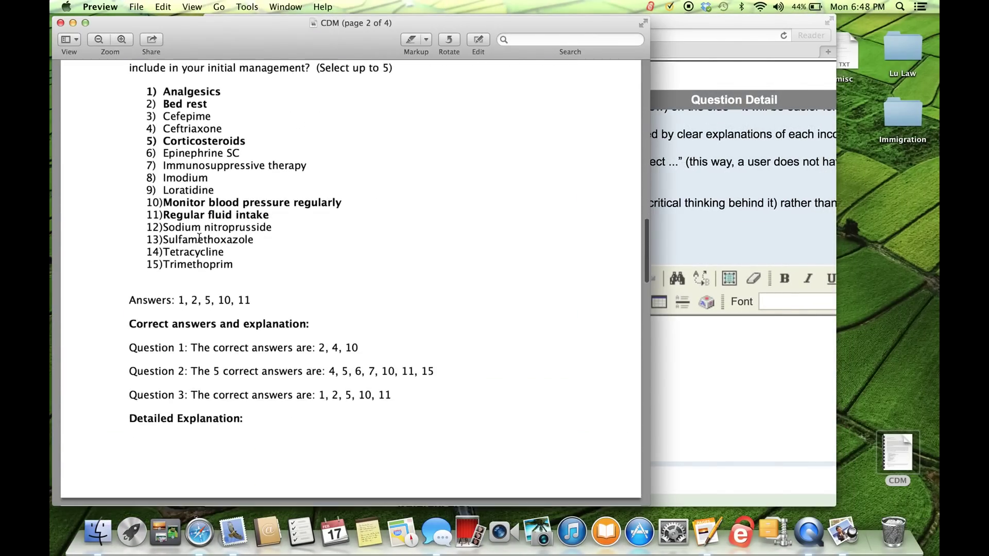
{"action": "scroll", "coordinate": [200, 237], "scroll_direction": "down", "scroll_amount": 15}
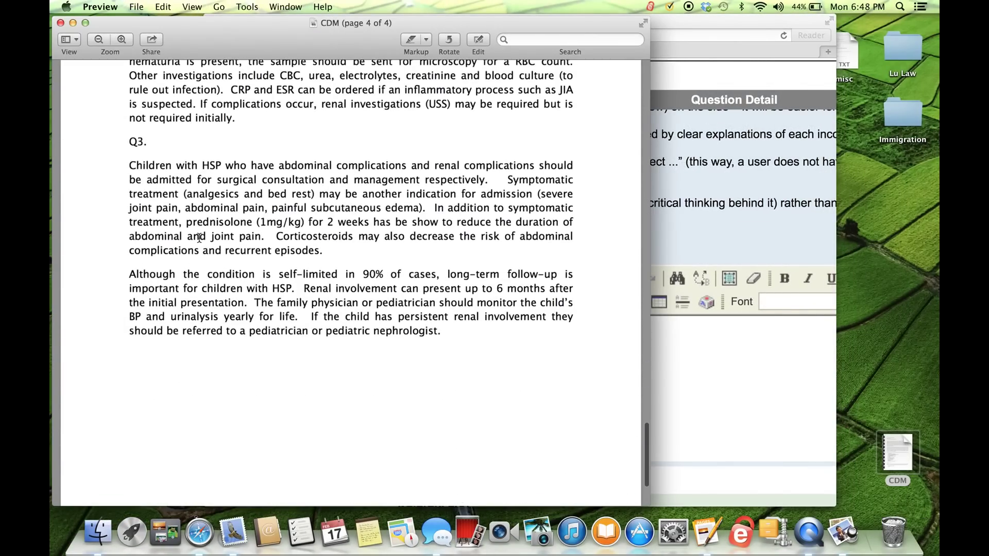
{"action": "left_click_drag", "start_coordinate": [461, 334], "coordinate": [116, 77]}
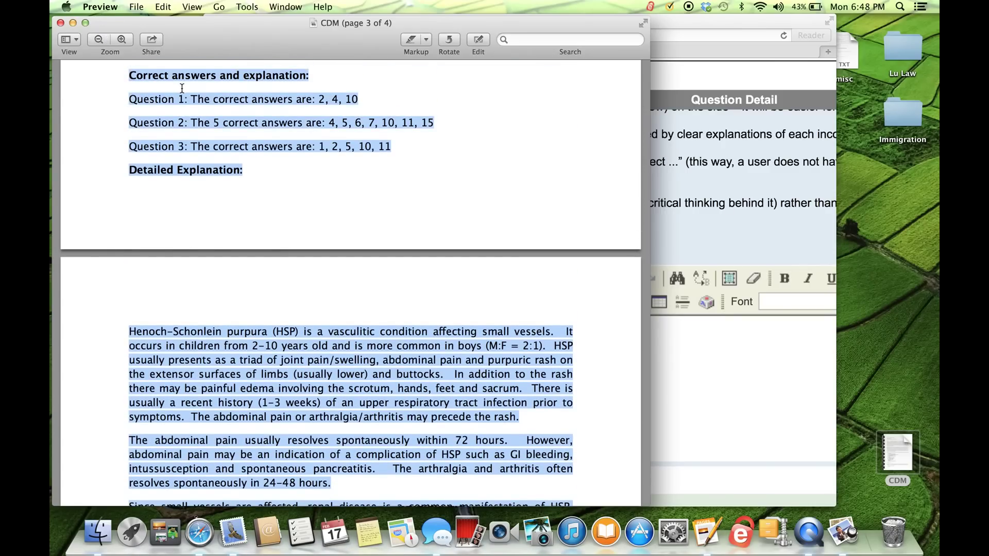
Try pasting the copied explanation with its original formatting into the Explanation editor in the browser, and clear the editor again
{"action": "left_click", "coordinate": [715, 397]}
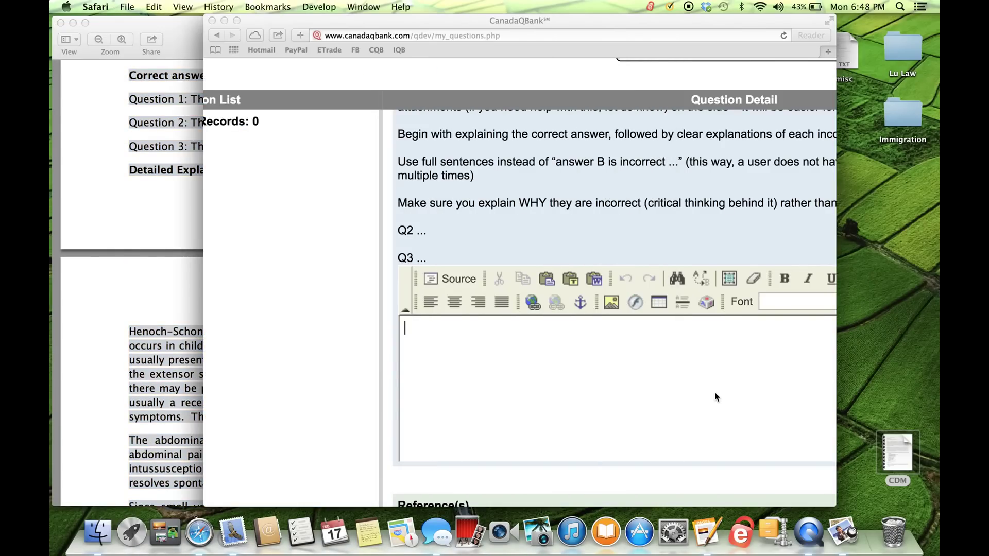
{"action": "key", "text": "super+v"}
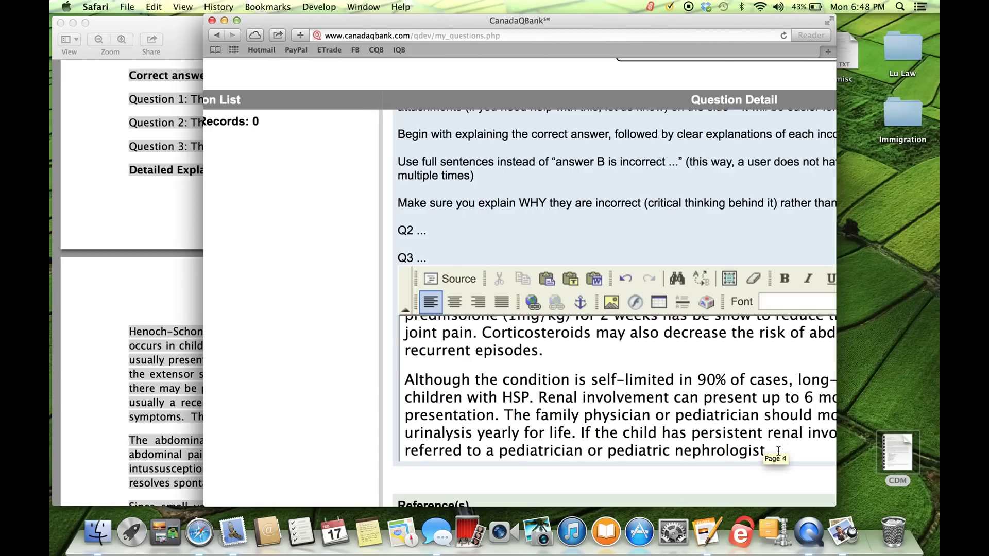
{"action": "key", "text": "super+a"}
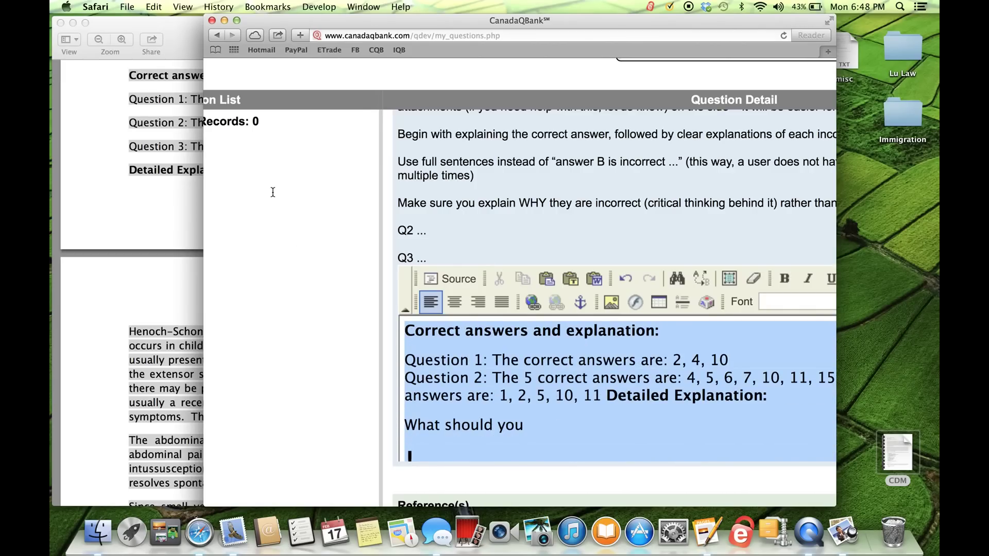
{"action": "key", "text": "BackSpace"}
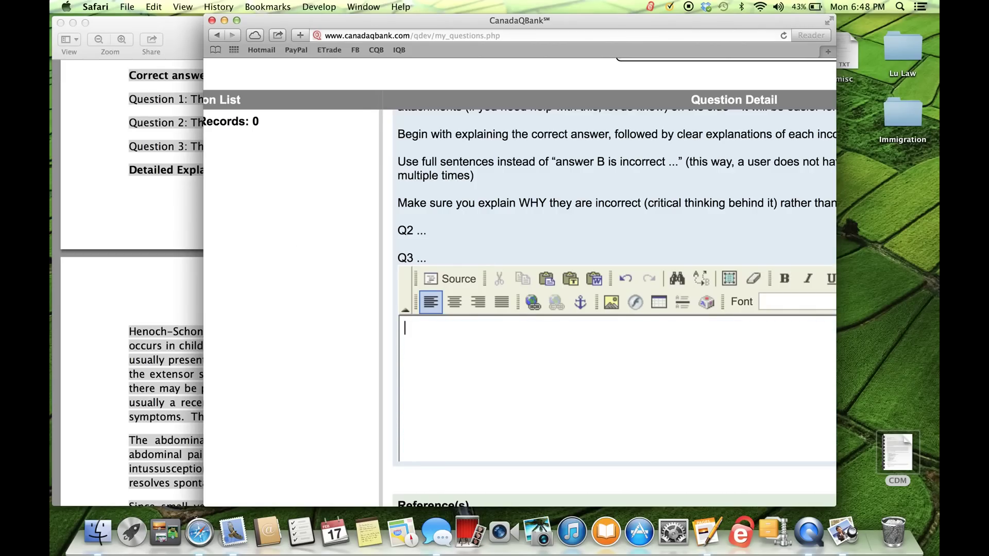
Paste the copied explanation into the Explanation editor as plain text and show the browser full screen
{"action": "left_click", "coordinate": [571, 280]}
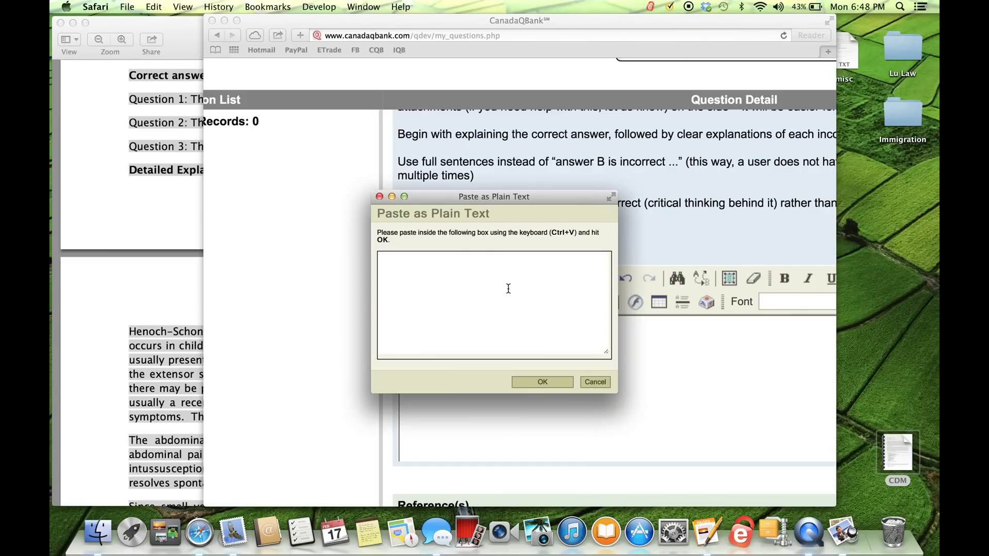
{"action": "key", "text": "super+v"}
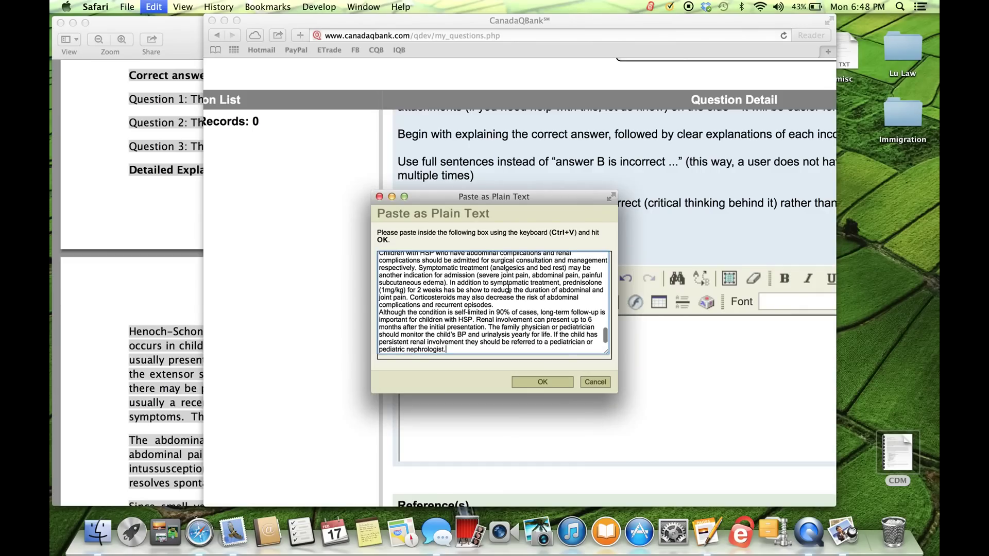
{"action": "left_click", "coordinate": [538, 381]}
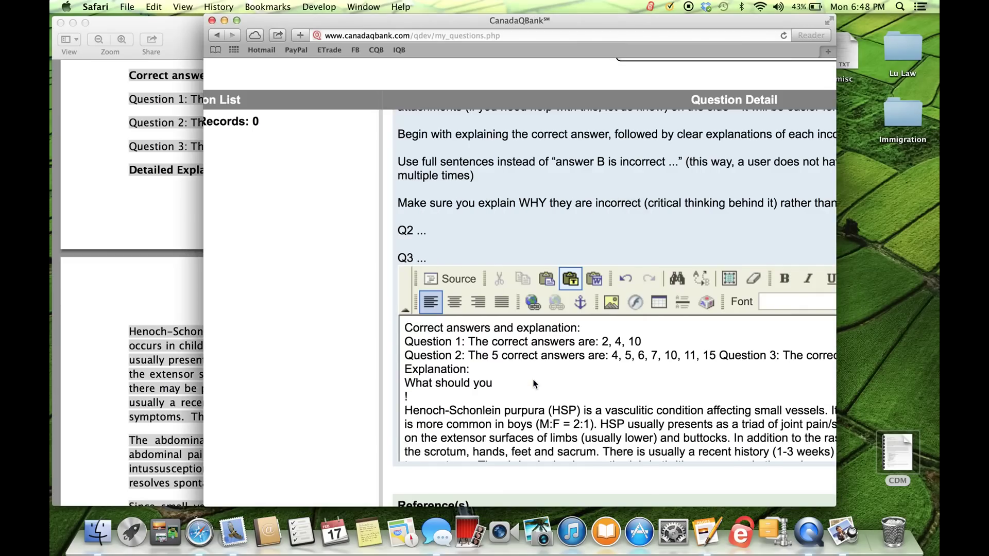
{"action": "left_click", "coordinate": [828, 20]}
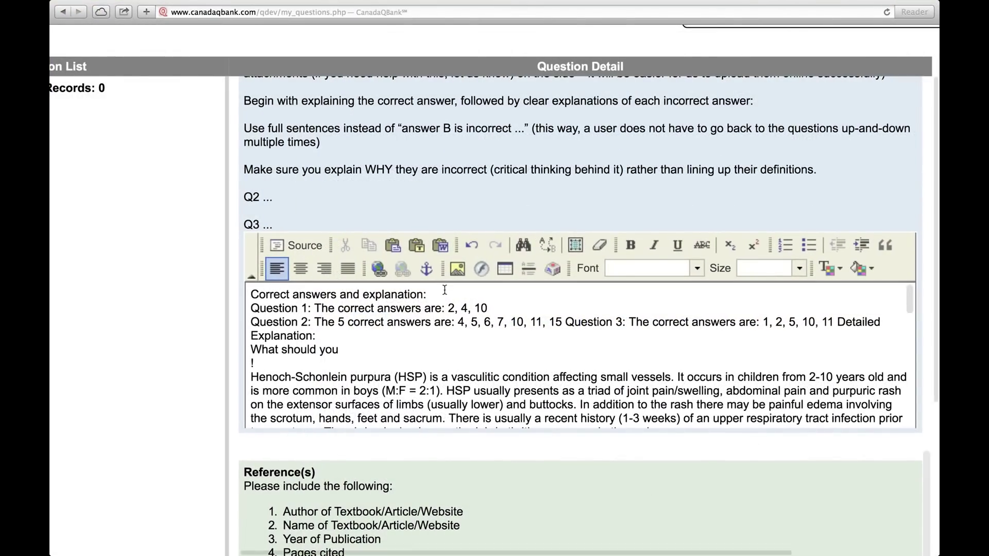
Insert a blank line below the "Correct answers and explanation:" heading and compare the pasted text with the CDM document in Preview
{"action": "left_click", "coordinate": [438, 292]}
{"action": "key", "text": "Return"}
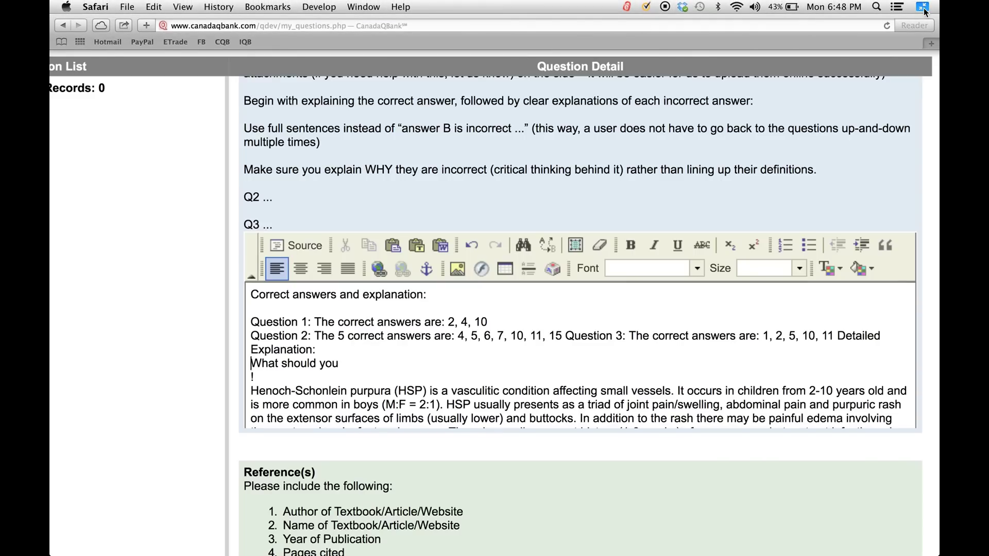
{"action": "left_click", "coordinate": [923, 9]}
{"action": "left_click", "coordinate": [141, 224]}
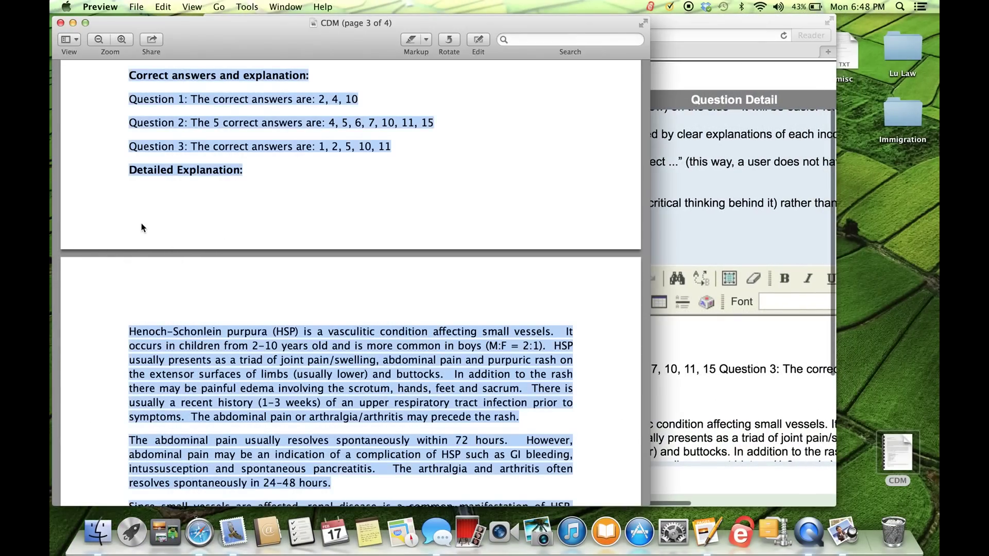
{"action": "left_click", "coordinate": [829, 22]}
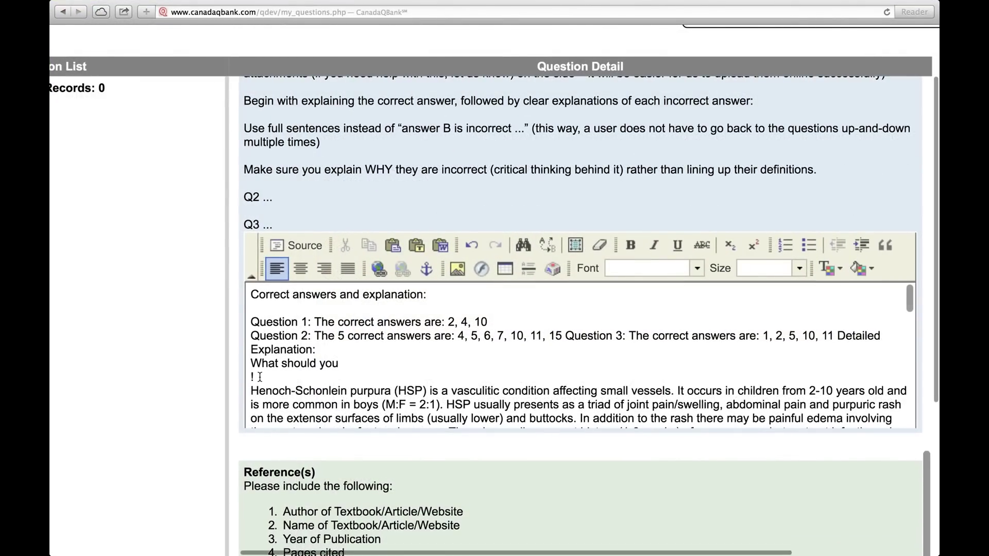
Delete the correct-answers lines and stray text above the Henoch-Schonlein purpura paragraph in the Explanation editor
{"action": "left_click_drag", "start_coordinate": [252, 377], "coordinate": [230, 281]}
{"action": "key", "text": "BackSpace"}
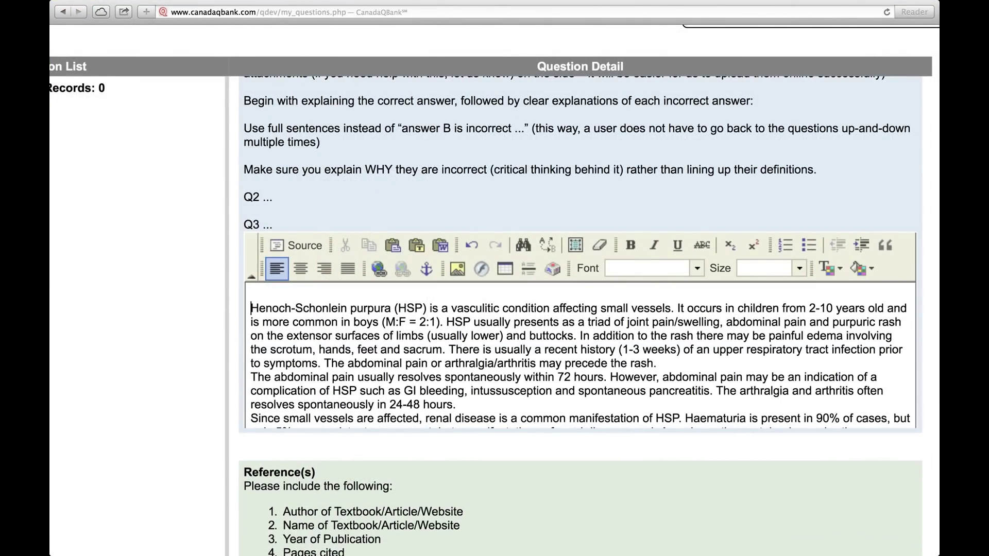
{"action": "key", "text": "BackSpace"}
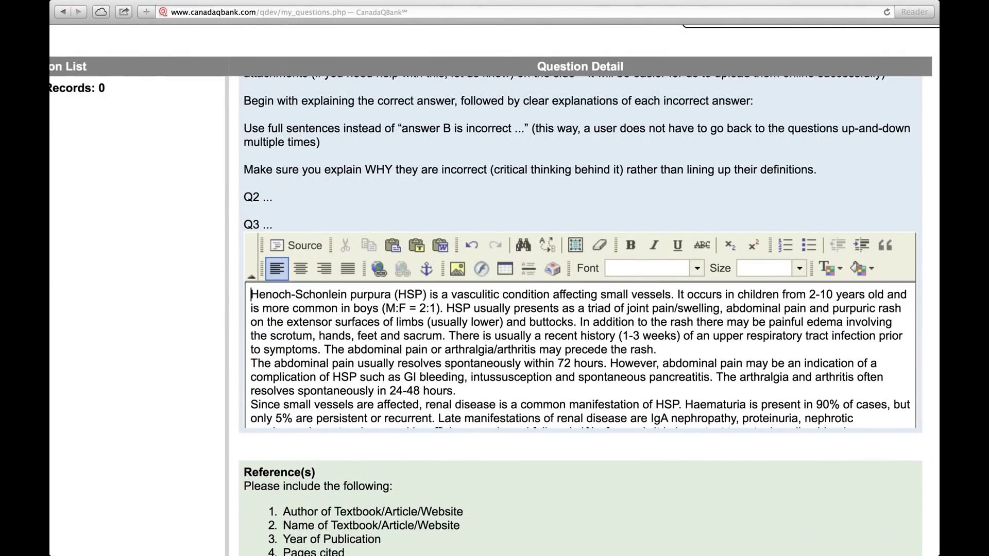
Add blank lines before the abdominal pain paragraph, the small vessels paragraph and the Q1 heading in the Explanation editor
{"action": "key", "text": "Return"}
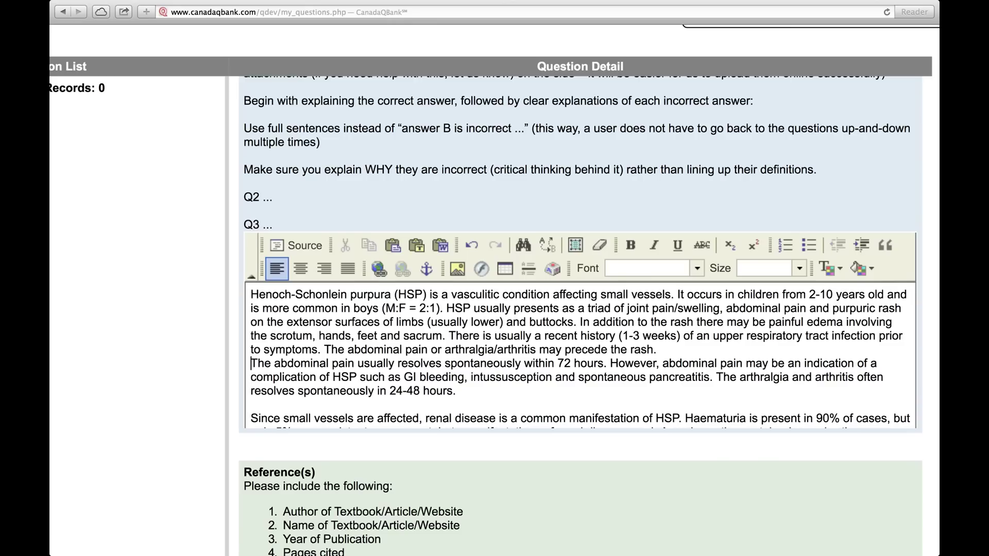
{"action": "key", "text": "Return"}
{"action": "scroll", "coordinate": [522, 392], "scroll_direction": "down", "scroll_amount": 5}
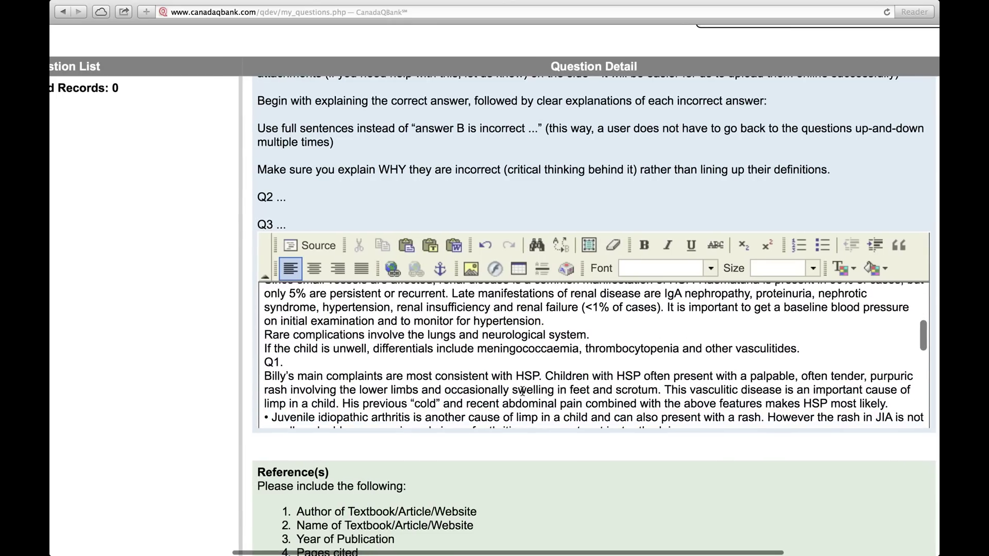
{"action": "key", "text": "Return"}
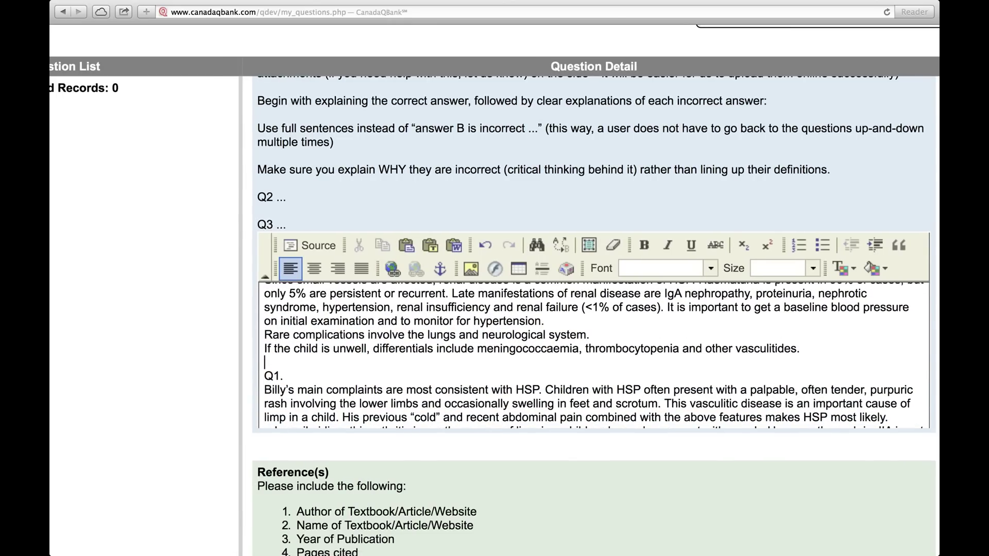
Justify the entire text in the Explanation editor and look over the filled-in Case and Explanation sections
{"action": "scroll", "coordinate": [571, 250], "scroll_direction": "down", "scroll_amount": 10}
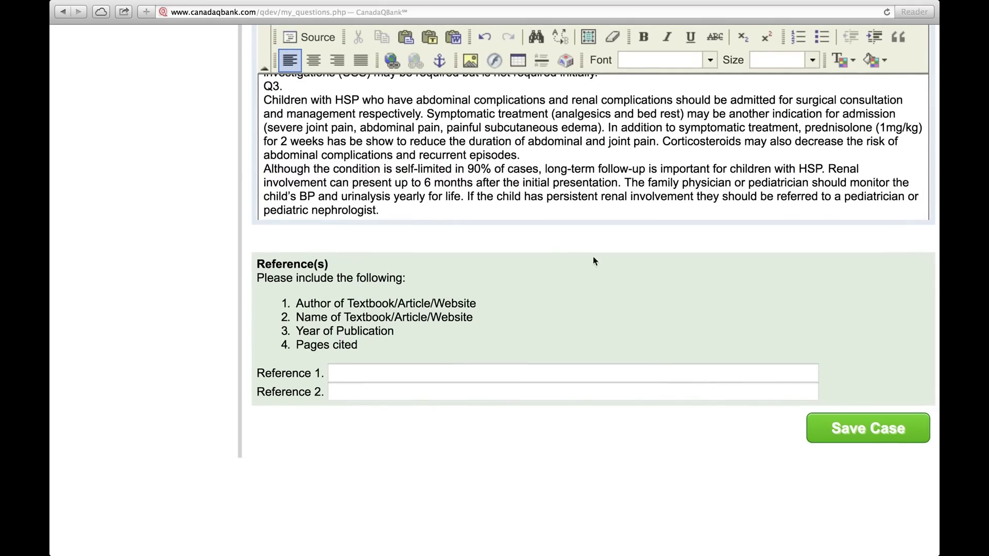
{"action": "left_click_drag", "start_coordinate": [406, 215], "coordinate": [199, 2]}
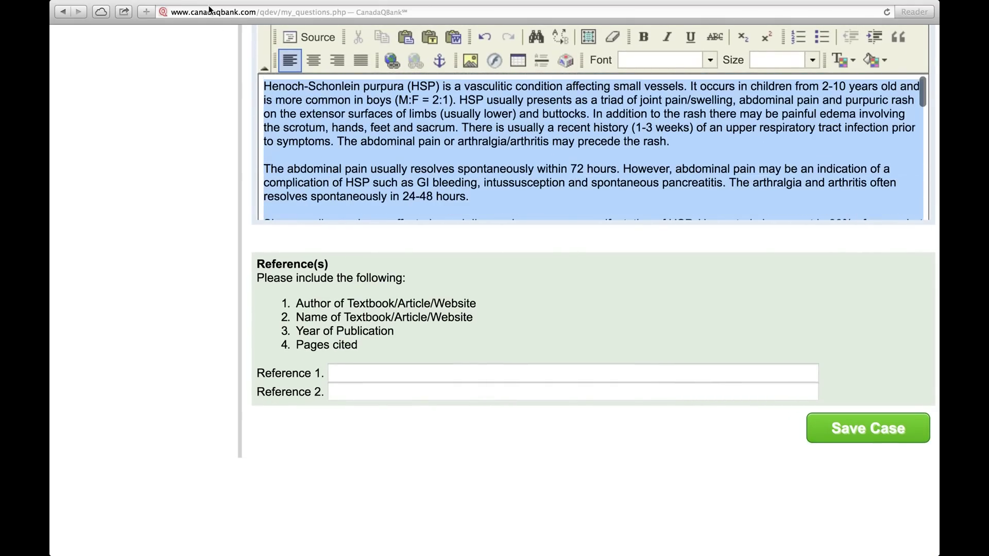
{"action": "left_click", "coordinate": [361, 62]}
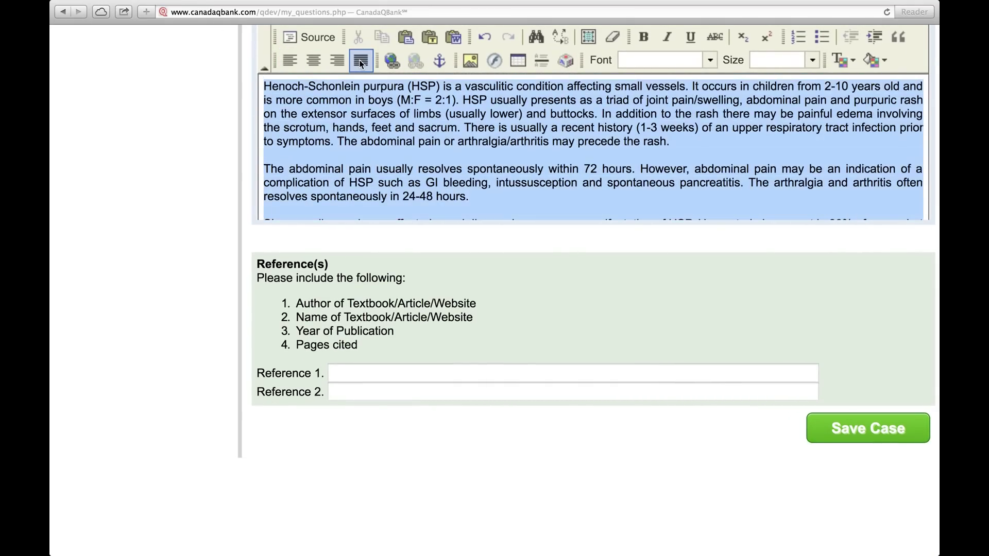
{"action": "left_click", "coordinate": [483, 170]}
{"action": "scroll", "coordinate": [463, 180], "scroll_direction": "up", "scroll_amount": 15}
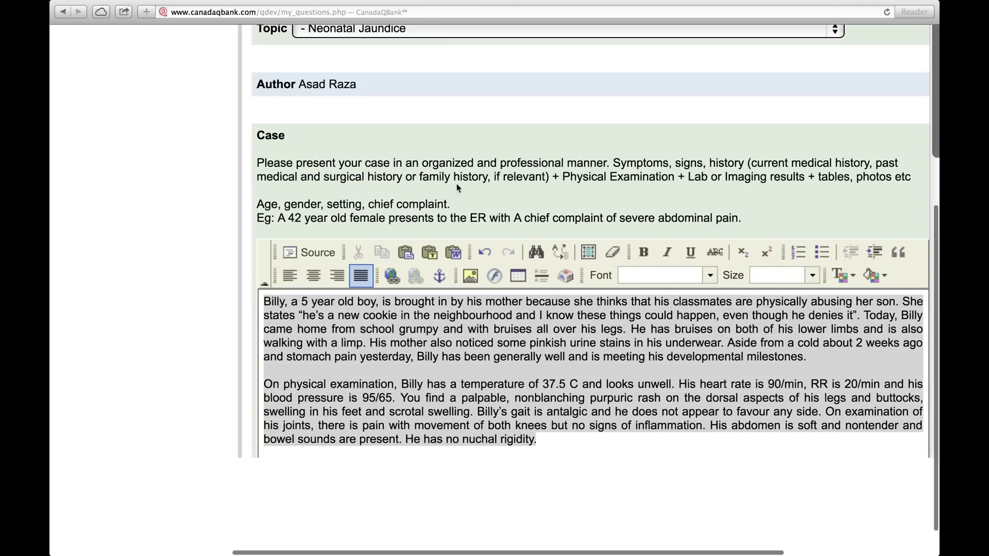
{"action": "scroll", "coordinate": [574, 150], "scroll_direction": "down", "scroll_amount": 15}
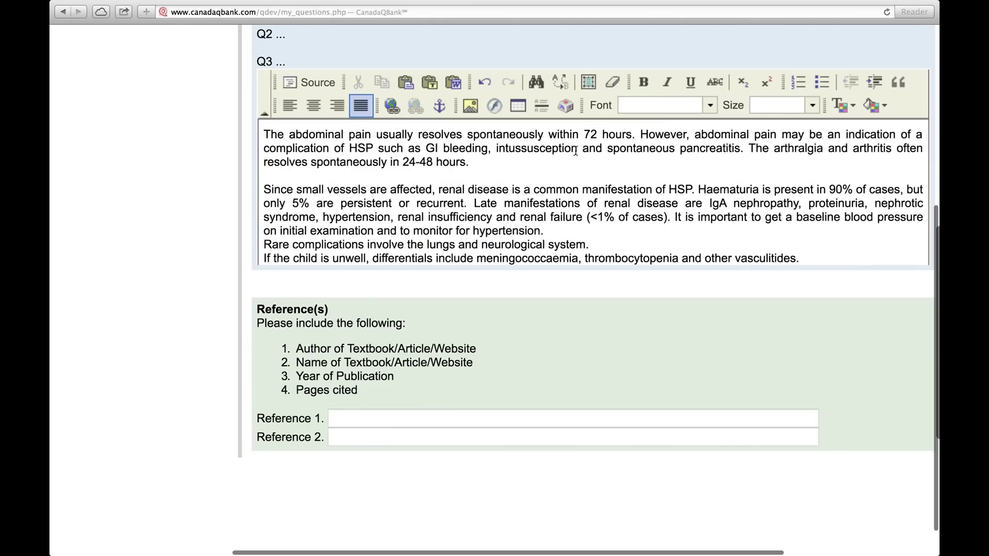
Enter the author's full name followed by the title "Manual of Pediatrics." in Reference 1
{"action": "scroll", "coordinate": [576, 150], "scroll_direction": "down", "scroll_amount": 5}
{"action": "scroll", "coordinate": [524, 272], "scroll_direction": "down", "scroll_amount": 3}
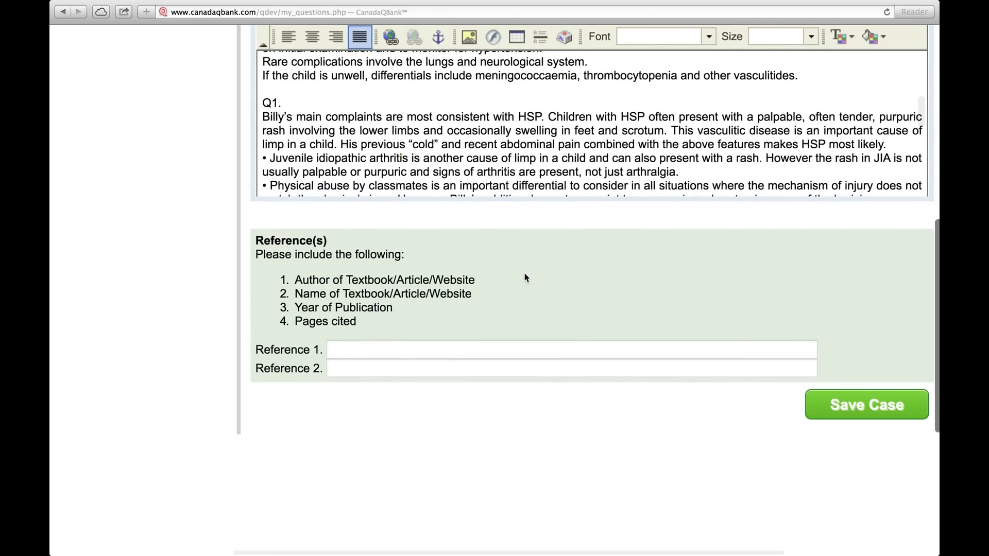
{"action": "left_click", "coordinate": [426, 348]}
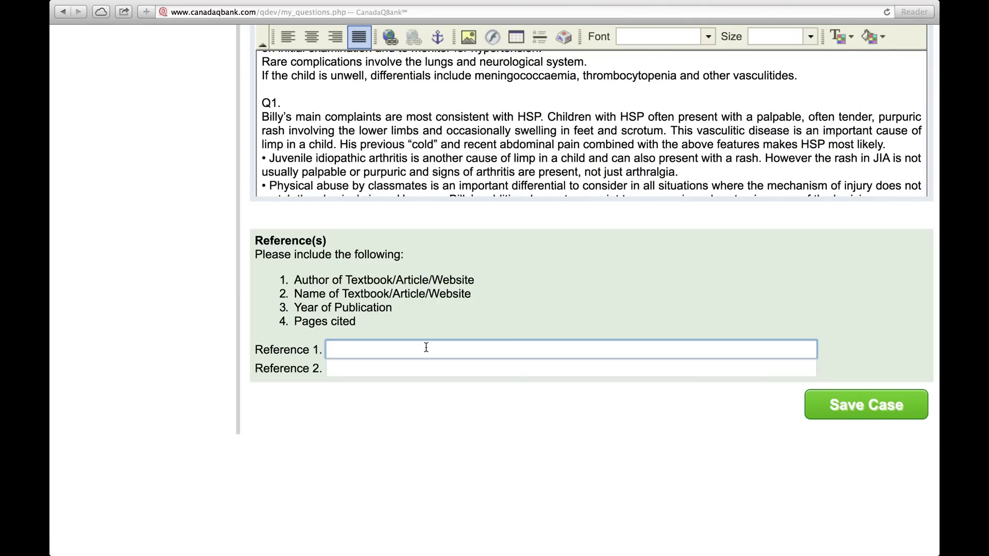
{"action": "type", "text": "Manual of Pediatrics."}
{"action": "key", "text": "super+Left"}
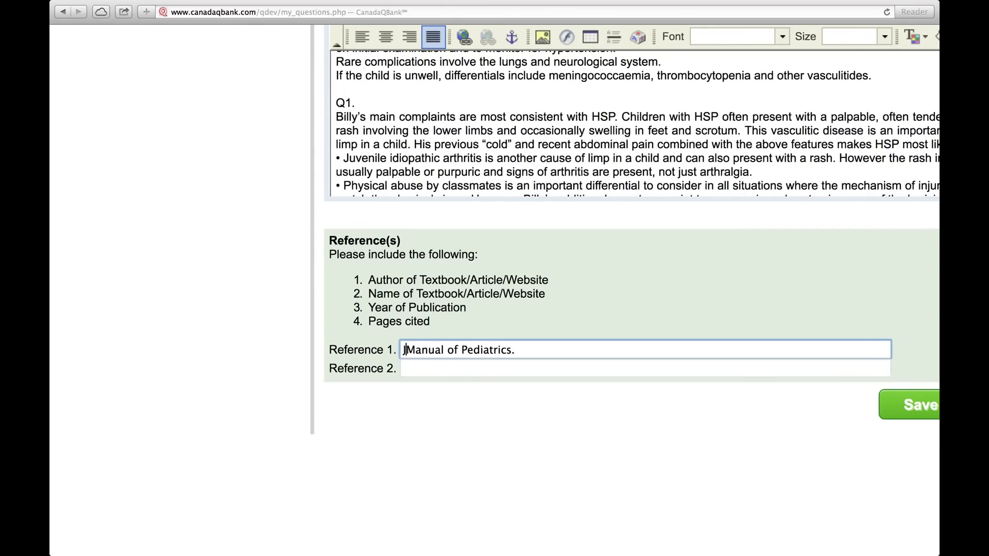
{"action": "type", "text": "James"}
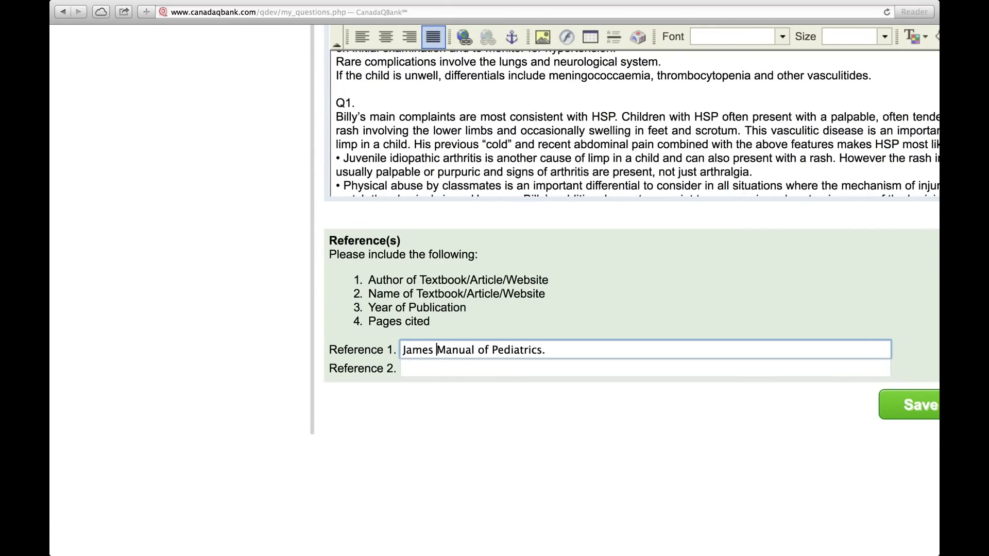
{"action": "type", "text": " Smith."}
{"action": "left_click", "coordinate": [642, 348]}
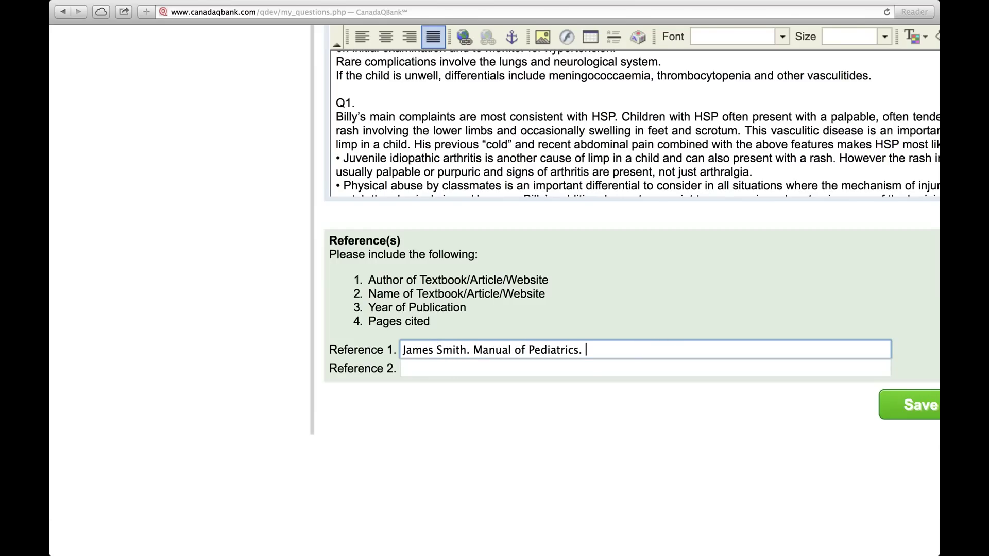
Add the year and cited pages "2008. Pages 134-180" at the end of Reference 1
{"action": "type", "text": "2008. Pahes 134-180"}
{"action": "left_click", "coordinate": [639, 350]}
{"action": "key", "text": "BackSpace"}
{"action": "type", "text": "g"}
{"action": "scroll", "coordinate": [769, 310], "scroll_direction": "right", "scroll_amount": 5}
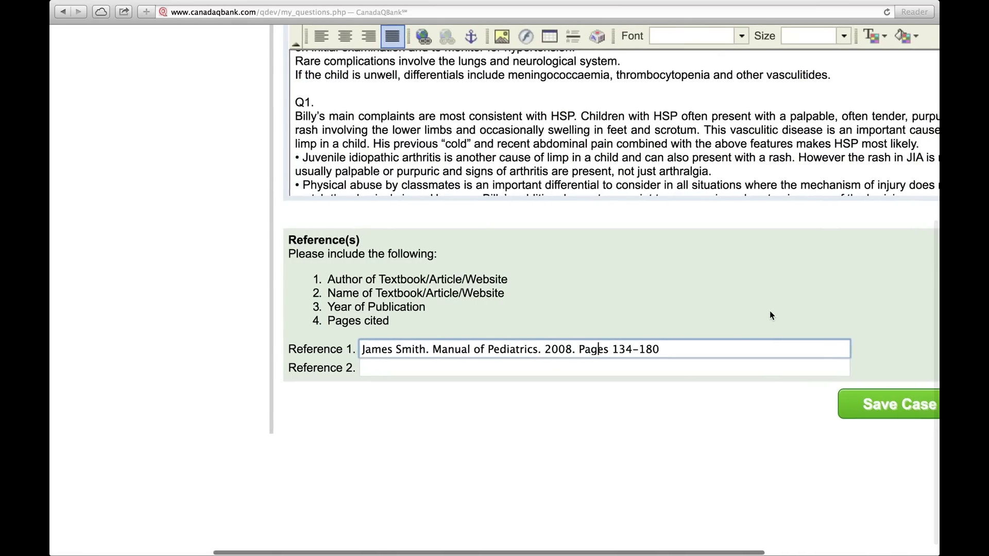
Save the case and review the saved sections from the subject down to the references
{"action": "left_click", "coordinate": [796, 407]}
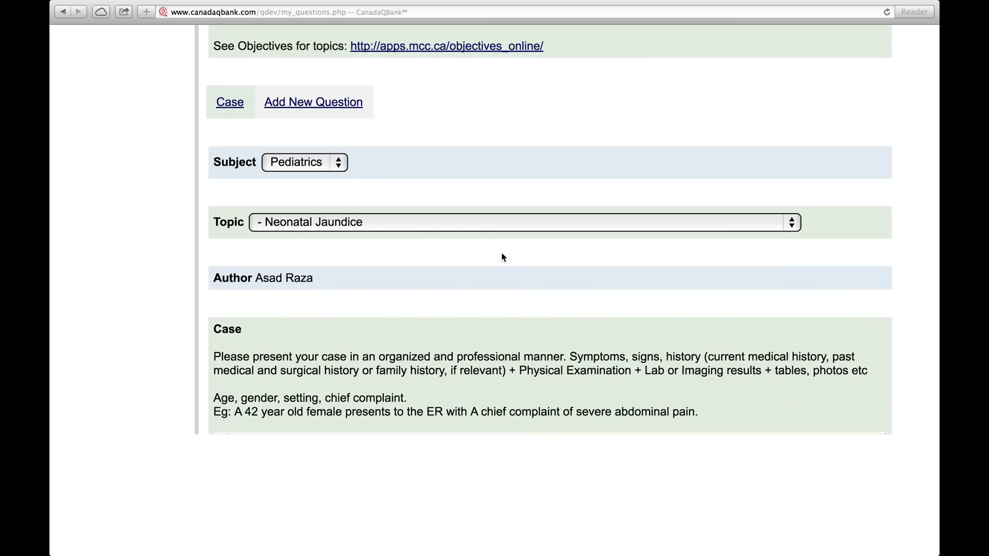
{"action": "scroll", "coordinate": [503, 258], "scroll_direction": "down", "scroll_amount": 1}
{"action": "scroll", "coordinate": [502, 258], "scroll_direction": "down", "scroll_amount": 20}
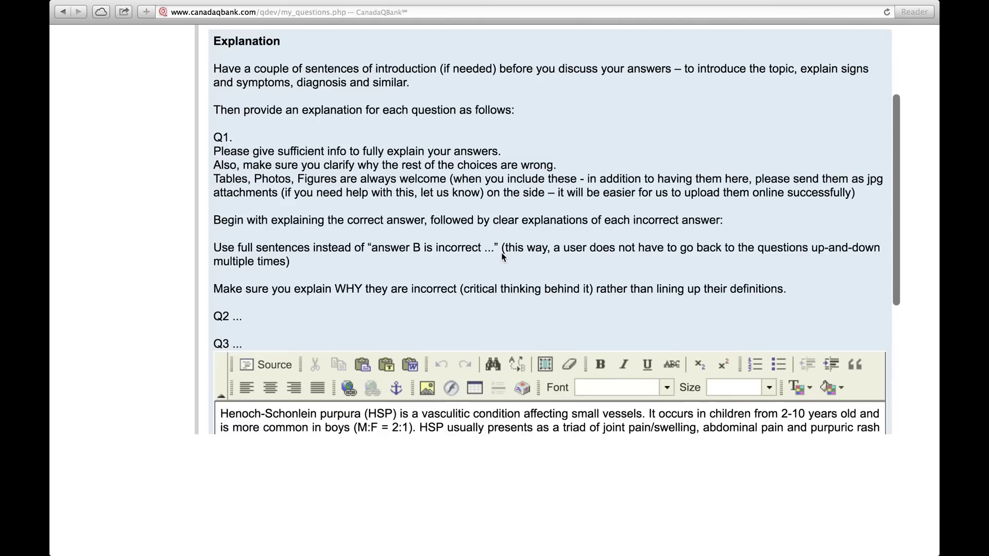
{"action": "scroll", "coordinate": [502, 256], "scroll_direction": "down", "scroll_amount": 15}
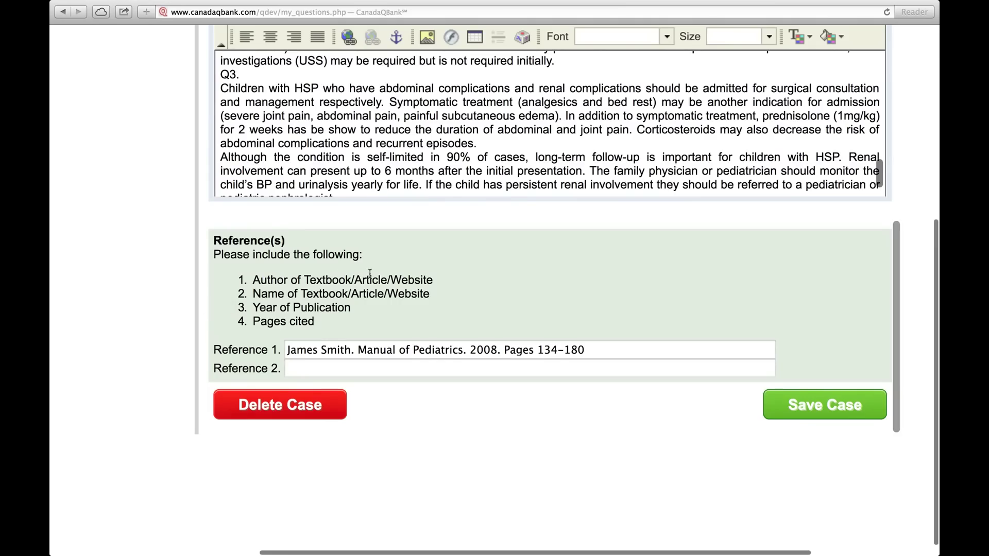
{"action": "scroll", "coordinate": [370, 272], "scroll_direction": "up", "scroll_amount": 20}
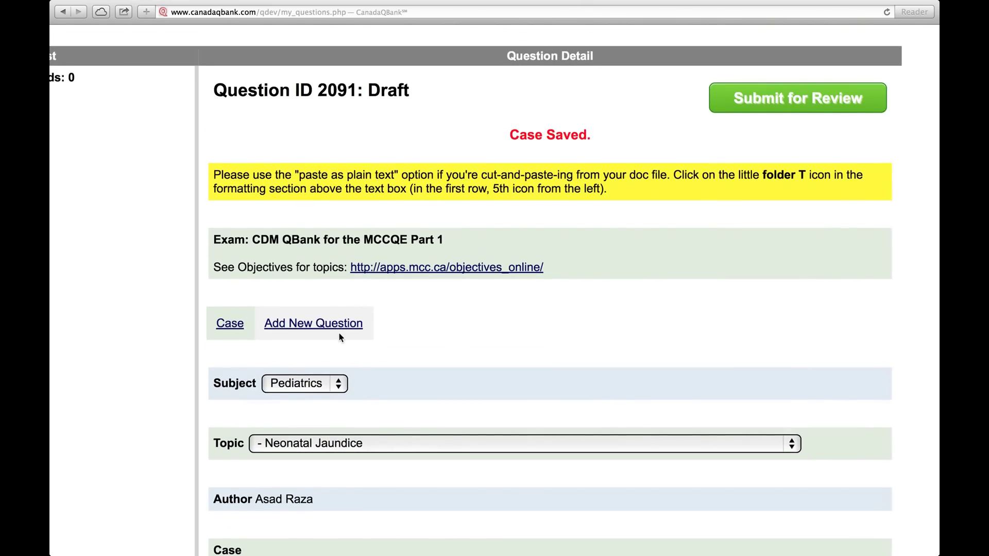
Add a new question to the saved case and take the browser window out of full screen
{"action": "left_click", "coordinate": [300, 328]}
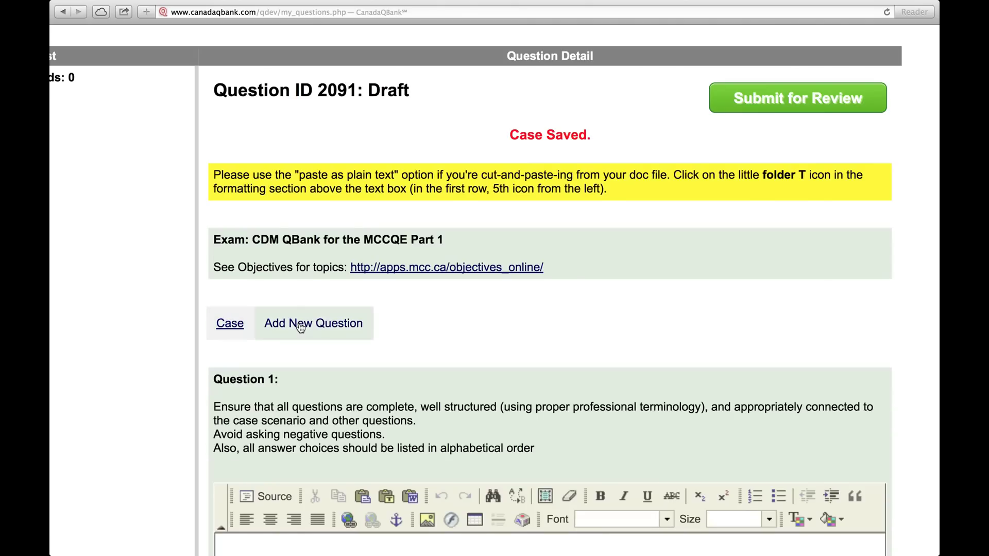
{"action": "scroll", "coordinate": [407, 361], "scroll_direction": "down", "scroll_amount": 3}
{"action": "scroll", "coordinate": [407, 359], "scroll_direction": "down", "scroll_amount": 5}
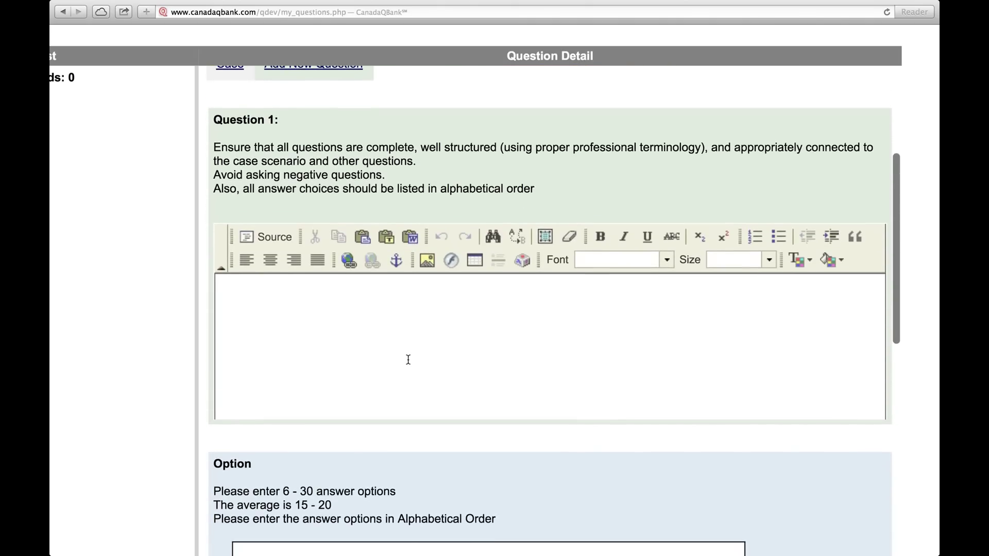
{"action": "mouse_move", "coordinate": [921, 6]}
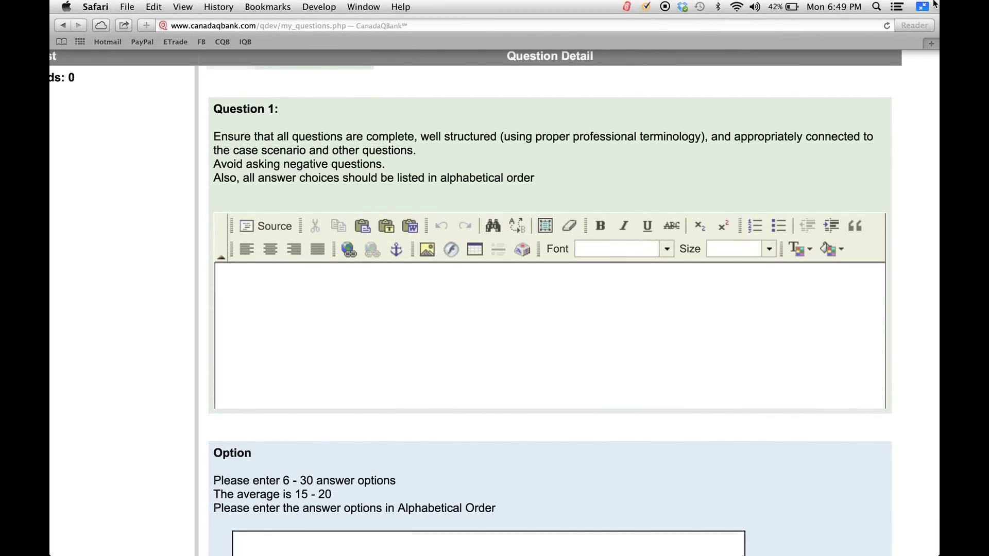
{"action": "left_click", "coordinate": [921, 7]}
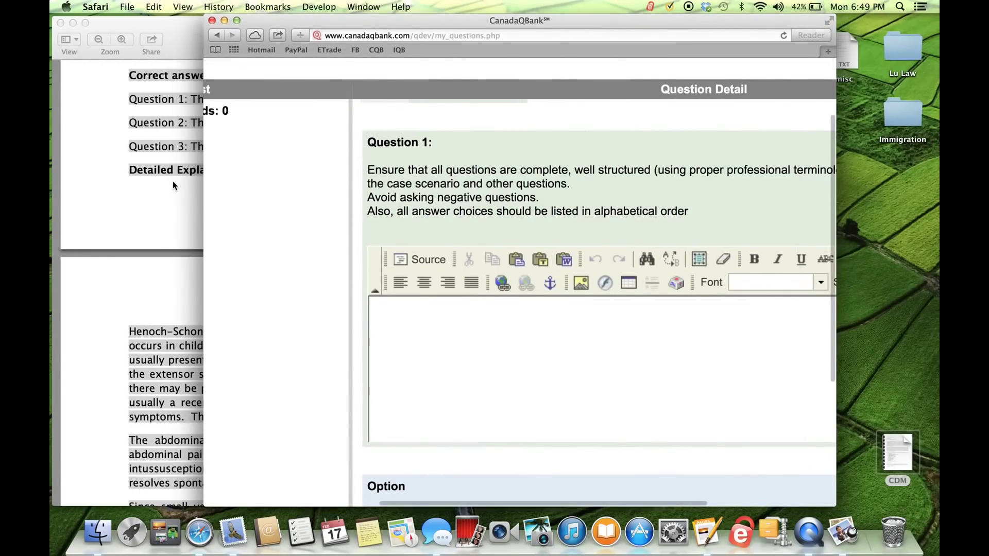
Copy "Which of the following are your top differential diagnoses?" from the CDM document in Preview into Safari's Question 1 editor as plain text
{"action": "left_click", "coordinate": [172, 181]}
{"action": "scroll", "coordinate": [172, 181], "scroll_direction": "up", "scroll_amount": 15}
{"action": "scroll", "coordinate": [172, 181], "scroll_direction": "up", "scroll_amount": 15}
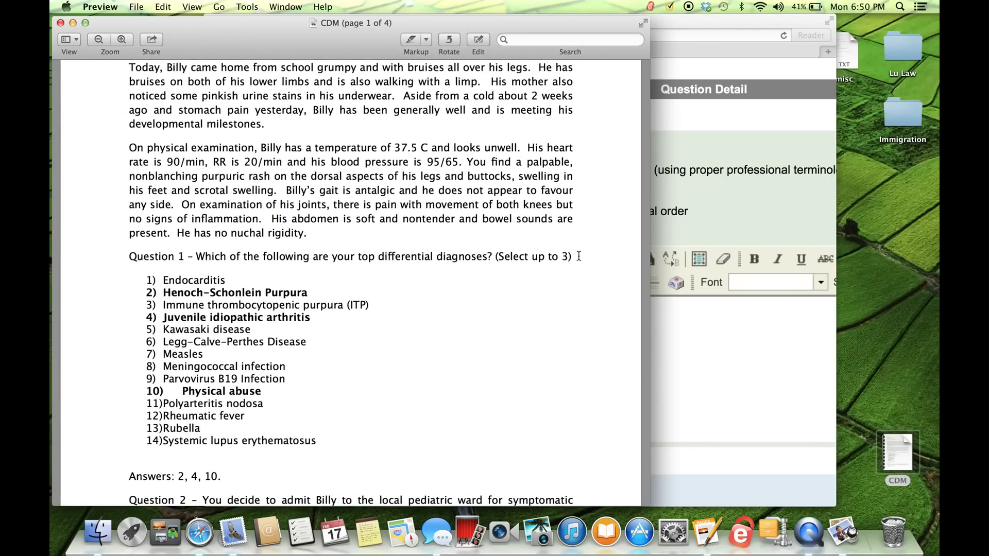
{"action": "left_click_drag", "start_coordinate": [491, 257], "coordinate": [198, 256]}
{"action": "key", "text": "super+c"}
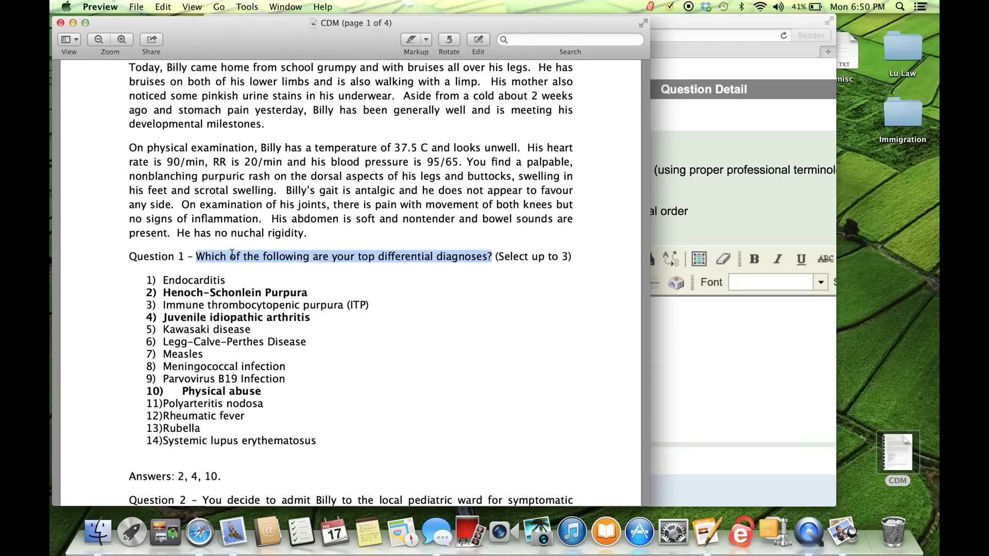
{"action": "left_click", "coordinate": [691, 341]}
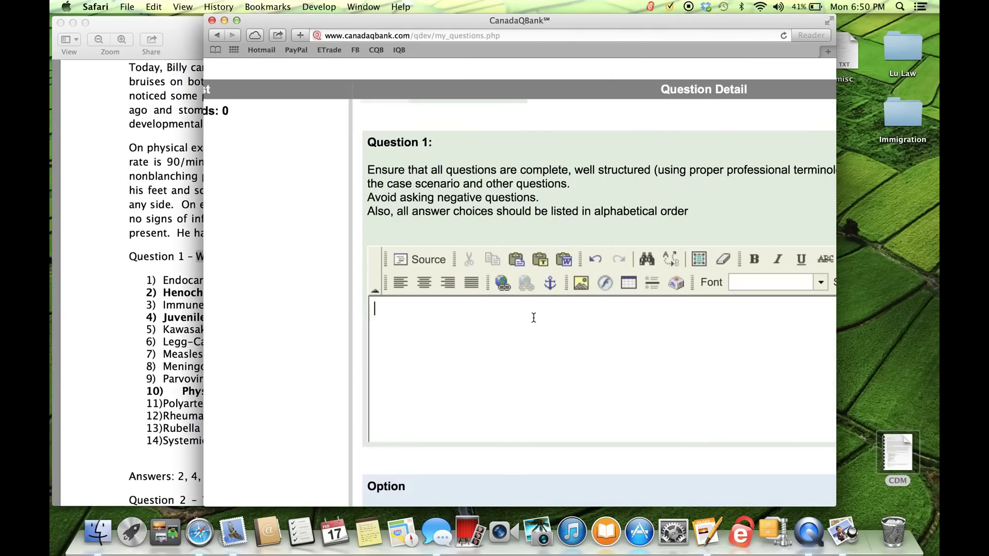
{"action": "left_click", "coordinate": [540, 260]}
{"action": "left_click", "coordinate": [448, 304]}
{"action": "key", "text": "super+v"}
{"action": "left_click", "coordinate": [542, 381]}
Check the answer option instructions, then copy "Endocarditis" from the CDM document into option 1
{"action": "scroll", "coordinate": [438, 366], "scroll_direction": "down", "scroll_amount": 1}
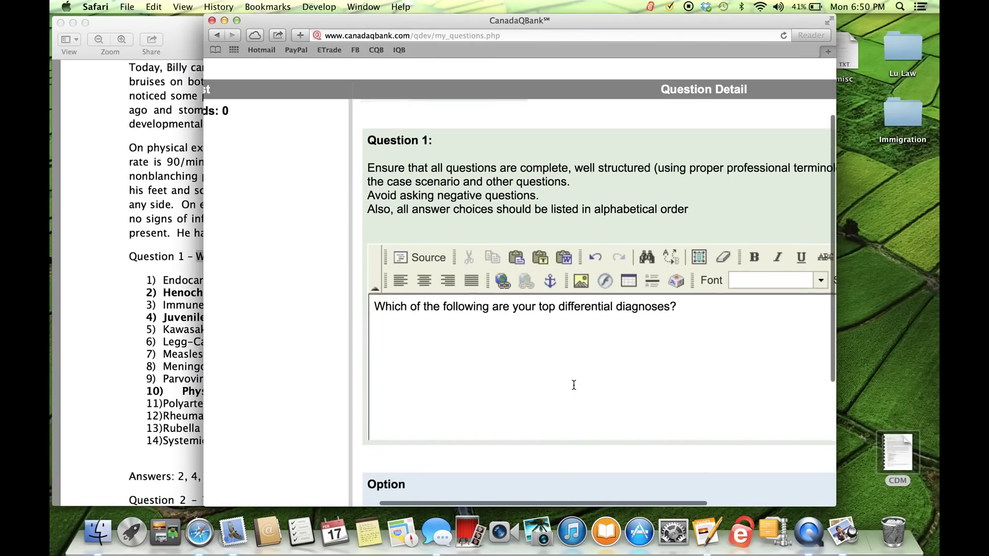
{"action": "scroll", "coordinate": [354, 387], "scroll_direction": "down", "scroll_amount": 5}
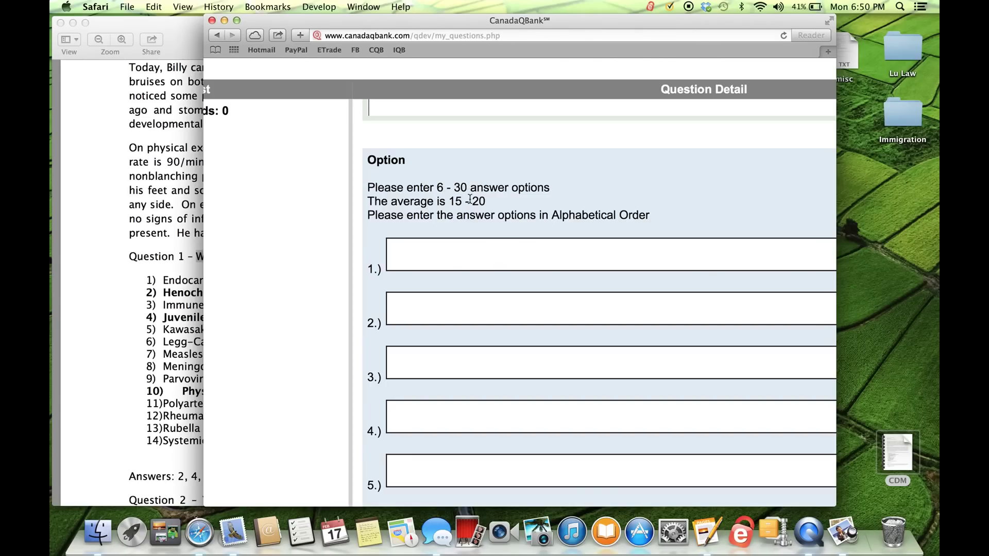
{"action": "scroll", "coordinate": [363, 289], "scroll_direction": "down", "scroll_amount": 5}
{"action": "scroll", "coordinate": [364, 289], "scroll_direction": "up", "scroll_amount": 3}
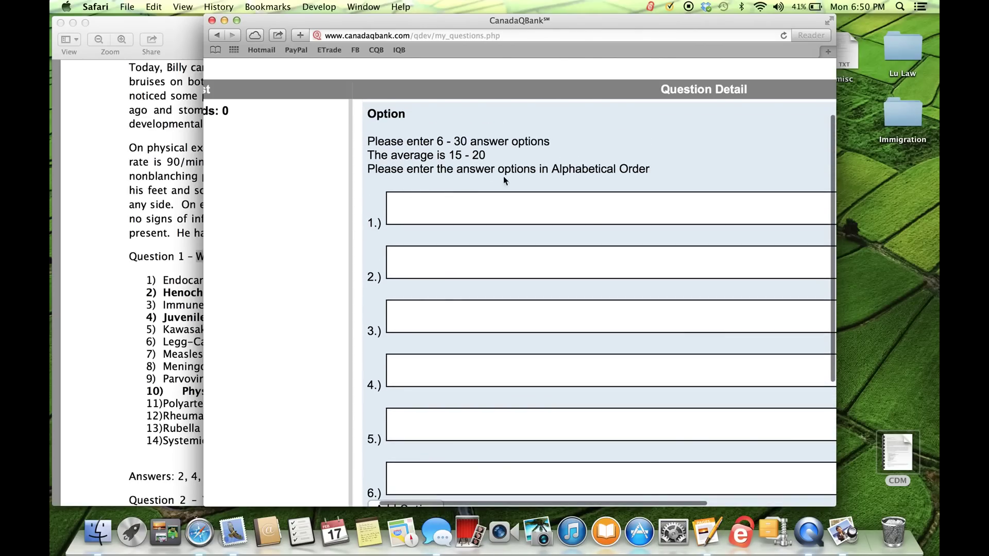
{"action": "left_click", "coordinate": [108, 302]}
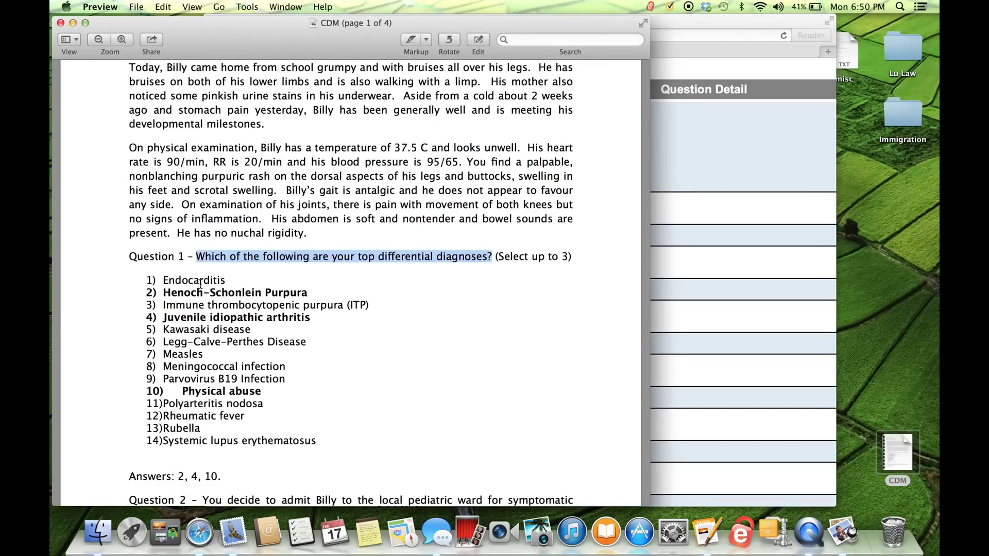
{"action": "left_click_drag", "start_coordinate": [227, 280], "coordinate": [166, 279]}
{"action": "key", "text": "super+c"}
{"action": "left_click", "coordinate": [667, 211]}
{"action": "key", "text": "super+v"}
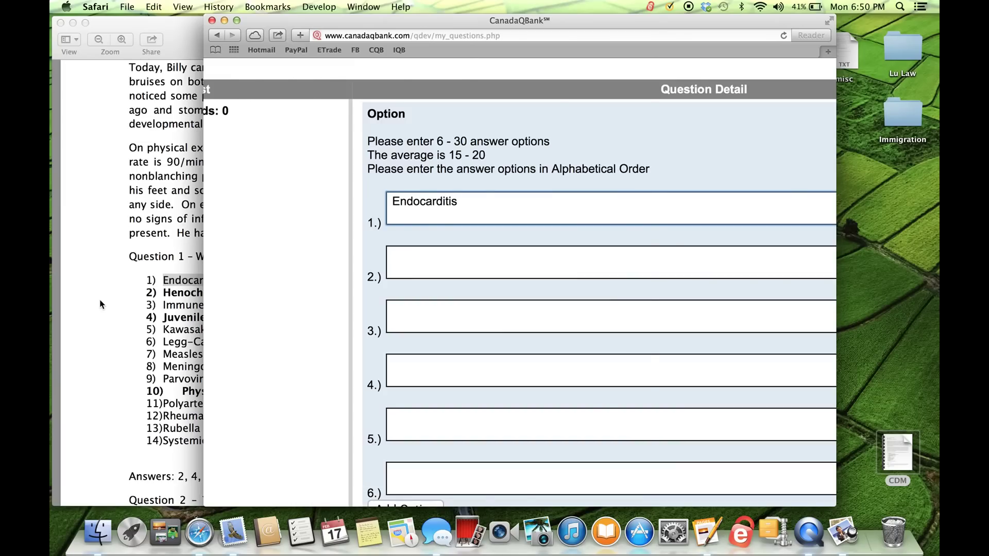
Copy "Henoch-Schonlein Purpura" from the CDM document into option 2
{"action": "left_click", "coordinate": [101, 305]}
{"action": "left_click_drag", "start_coordinate": [309, 294], "coordinate": [163, 292]}
{"action": "key", "text": "super+c"}
{"action": "left_click", "coordinate": [794, 173]}
{"action": "left_click", "coordinate": [593, 255]}
{"action": "key", "text": "super+v"}
Copy "Immune thrombocytopenic purpura (ITP)" from the CDM document into option 3
{"action": "left_click", "coordinate": [109, 319]}
{"action": "left_click_drag", "start_coordinate": [370, 304], "coordinate": [164, 306]}
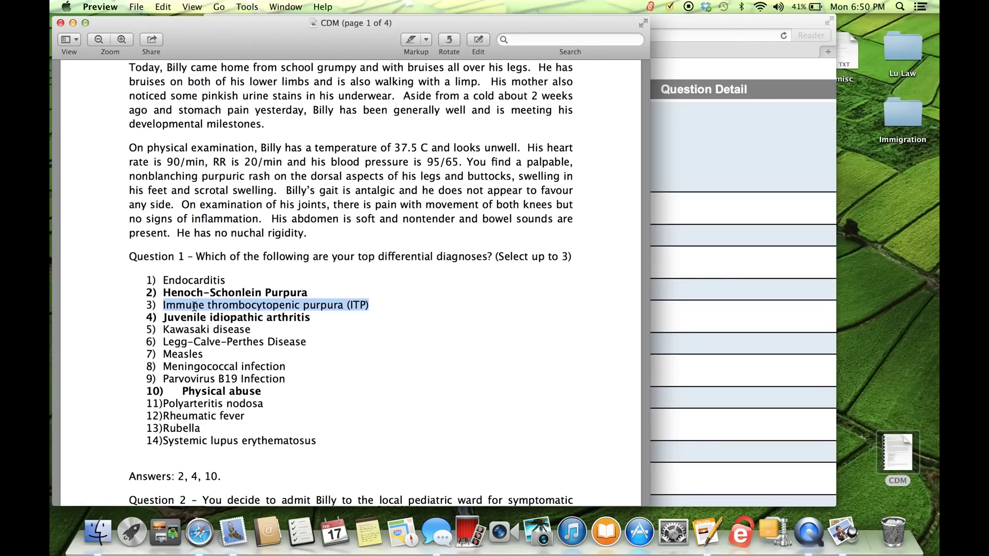
{"action": "key", "text": "super+c"}
{"action": "left_click", "coordinate": [669, 138]}
{"action": "left_click", "coordinate": [482, 317]}
{"action": "key", "text": "super+v"}
Copy "Juvenile idiopathic arthritis" from the CDM document into option 4
{"action": "left_click", "coordinate": [141, 366]}
{"action": "left_click_drag", "start_coordinate": [310, 317], "coordinate": [163, 318]}
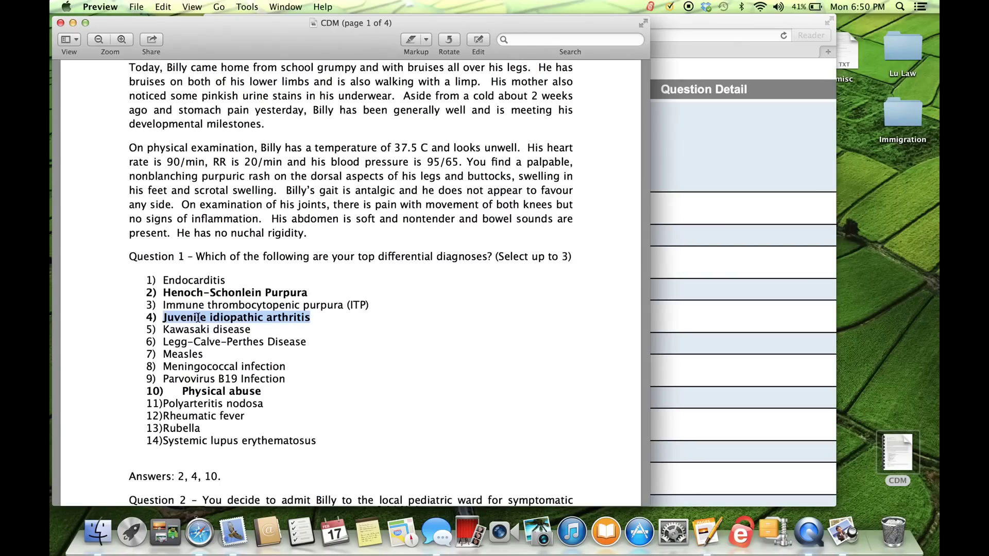
{"action": "left_click", "coordinate": [792, 175]}
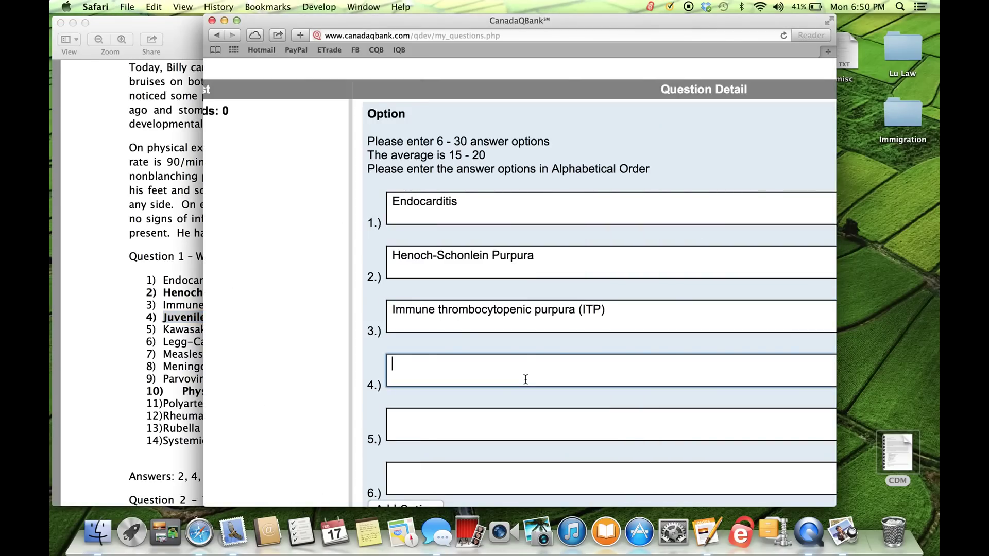
{"action": "key", "text": "super+v"}
Copy "Kawasaki disease" from the CDM document into option 5
{"action": "left_click", "coordinate": [114, 385]}
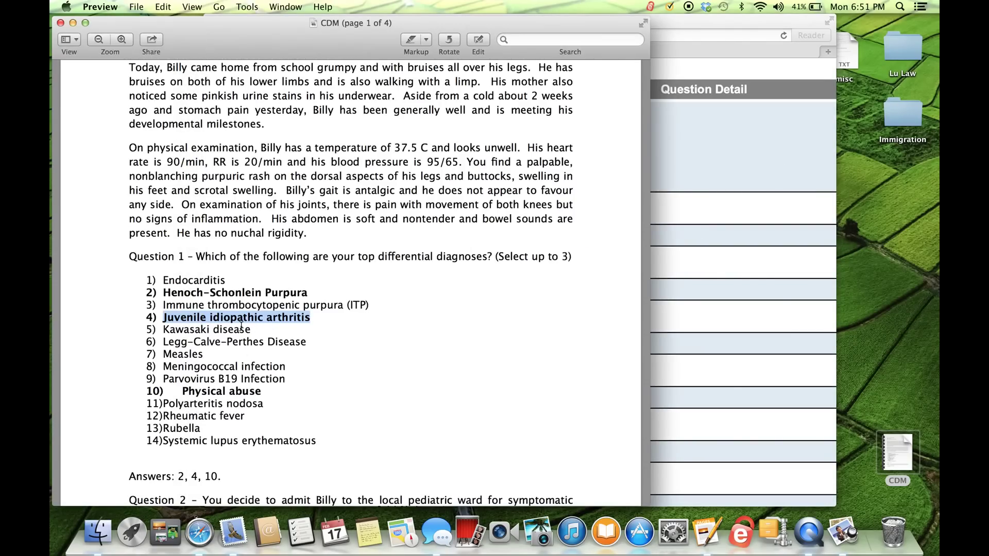
{"action": "left_click_drag", "start_coordinate": [251, 329], "coordinate": [164, 323]}
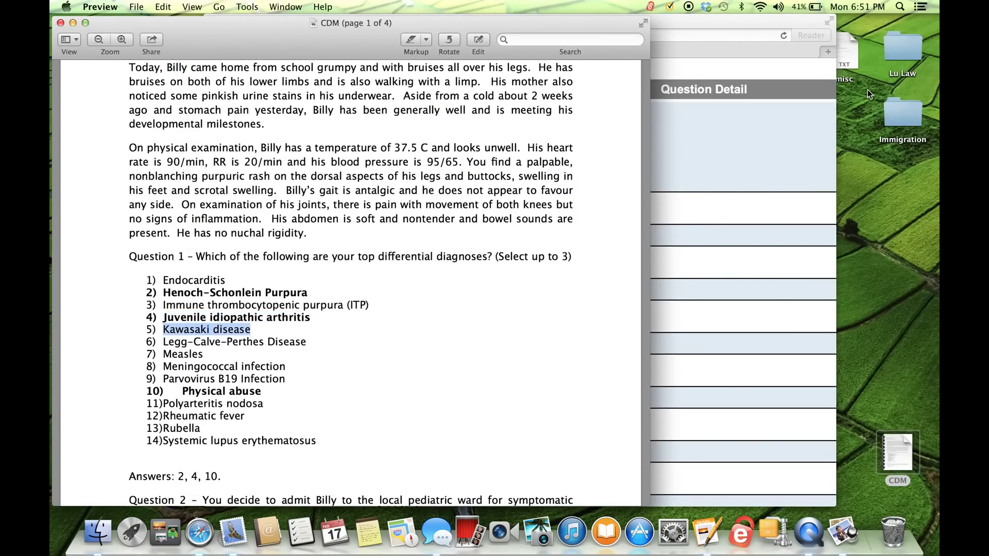
{"action": "key", "text": "super+c"}
{"action": "left_click", "coordinate": [803, 134]}
{"action": "left_click", "coordinate": [533, 412]}
{"action": "key", "text": "super+v"}
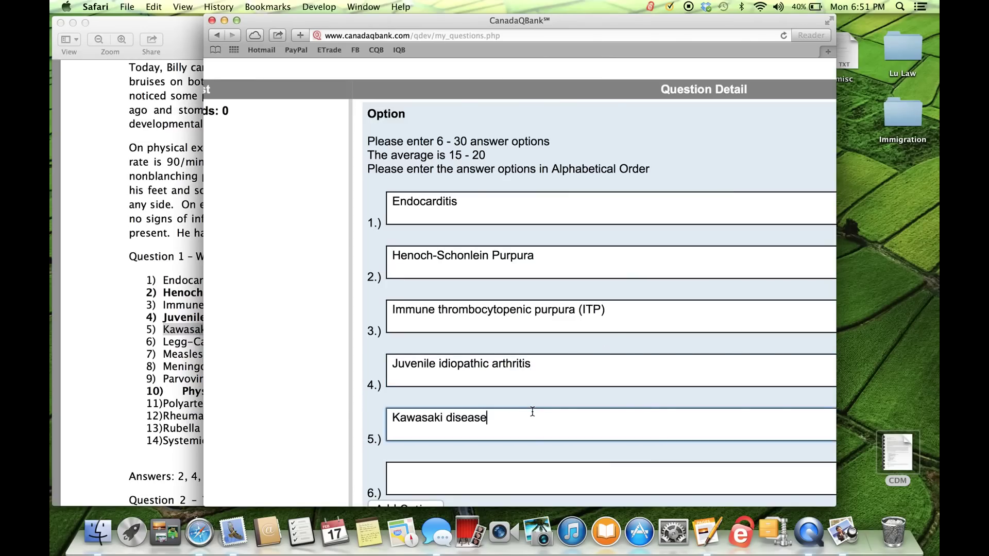
Copy "Legg-Calve-Perthes Disease" from the CDM document into option 6
{"action": "left_click", "coordinate": [148, 364]}
{"action": "left_click_drag", "start_coordinate": [305, 341], "coordinate": [163, 342]}
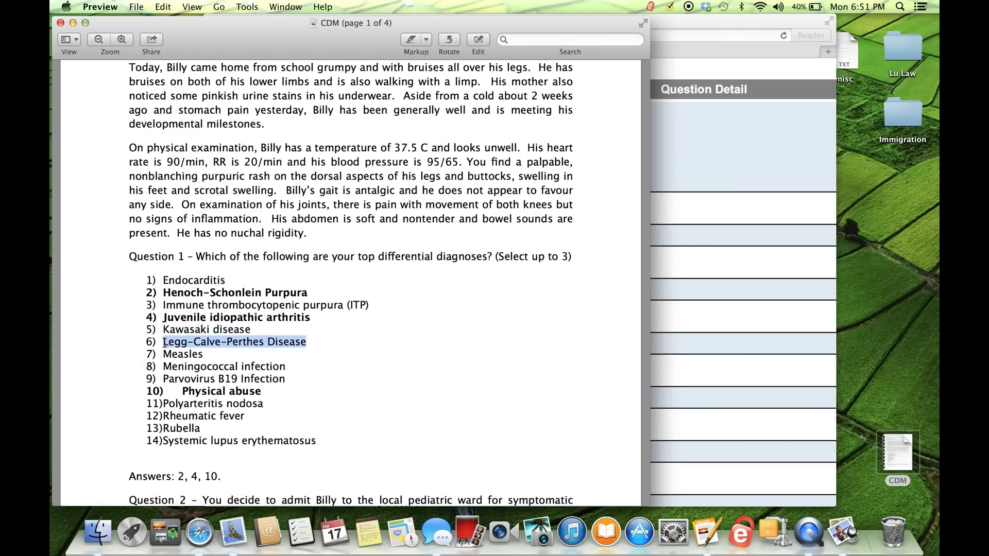
{"action": "left_click", "coordinate": [714, 135]}
{"action": "scroll", "coordinate": [576, 320], "scroll_direction": "down", "scroll_amount": 10}
{"action": "left_click", "coordinate": [502, 229]}
{"action": "key", "text": "cmd+v"}
Add a seventh answer option and fill it with "Measles" copied from the CDM document
{"action": "left_click", "coordinate": [420, 258]}
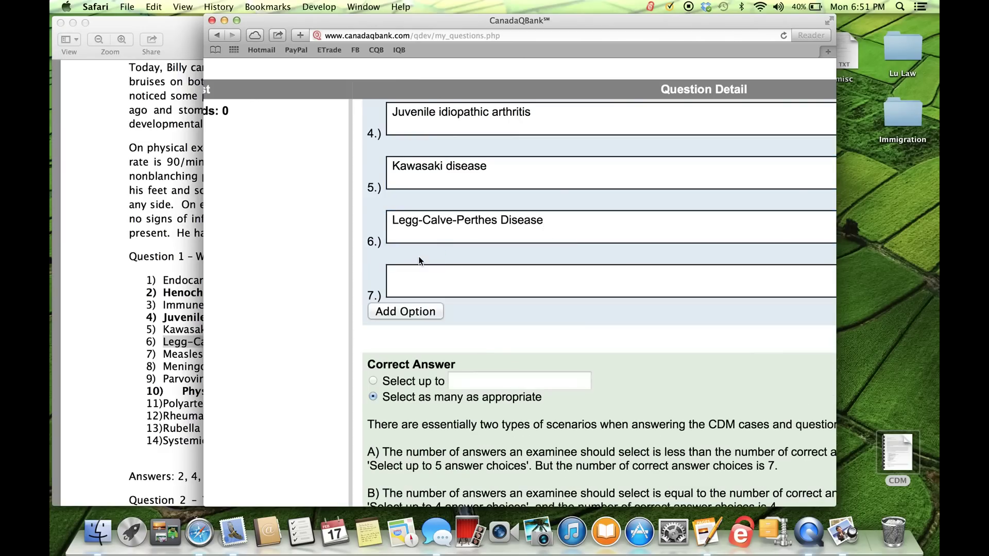
{"action": "left_click", "coordinate": [110, 308]}
{"action": "left_click_drag", "start_coordinate": [204, 354], "coordinate": [164, 354]}
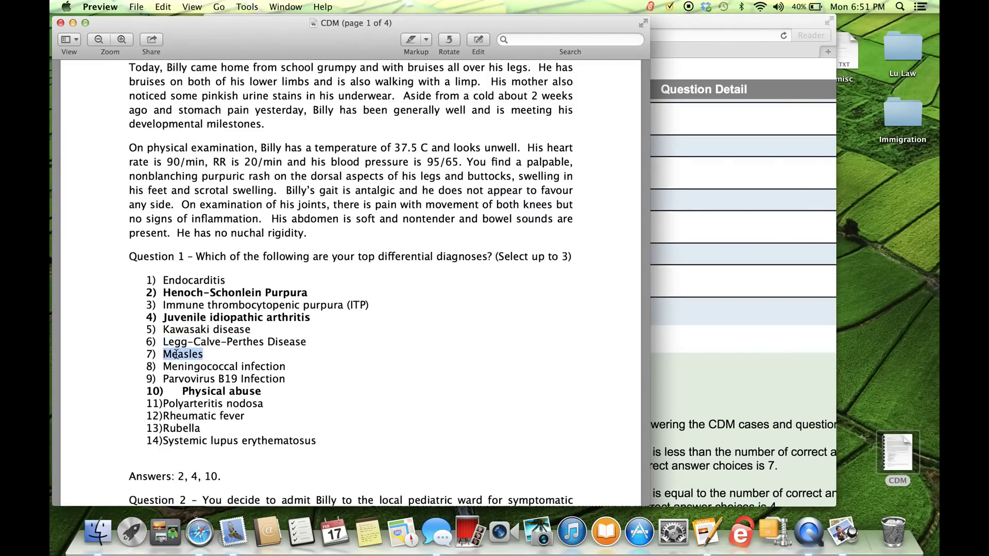
{"action": "key", "text": "super+c"}
{"action": "key", "text": "super+Tab"}
{"action": "left_click", "coordinate": [540, 287]}
{"action": "key", "text": "super+v"}
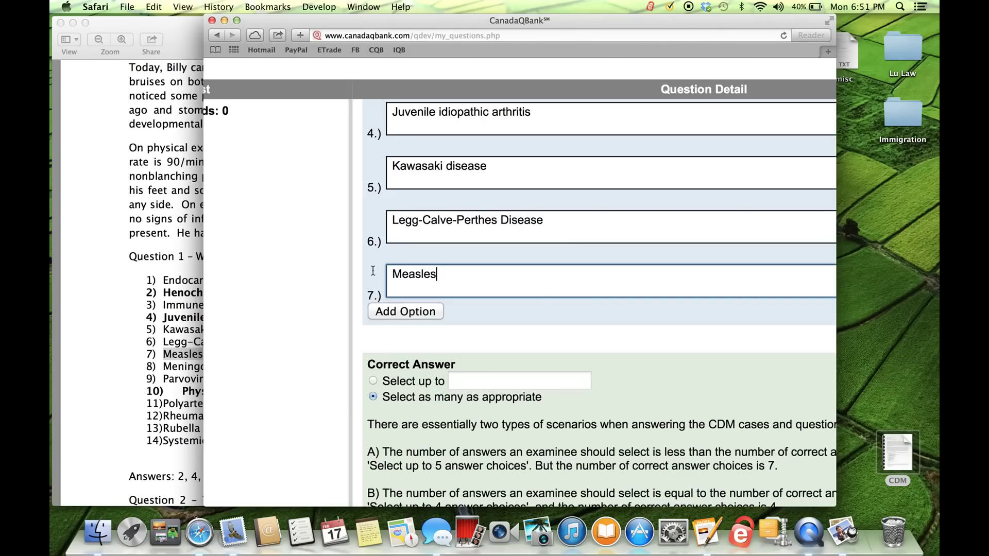
Add an eighth answer option and fill it with "Meningococcal infection" copied from the CDM document
{"action": "left_click", "coordinate": [99, 341]}
{"action": "left_click", "coordinate": [675, 310]}
{"action": "scroll", "coordinate": [675, 310], "scroll_direction": "up", "scroll_amount": 6}
{"action": "scroll", "coordinate": [676, 311], "scroll_direction": "down", "scroll_amount": 6}
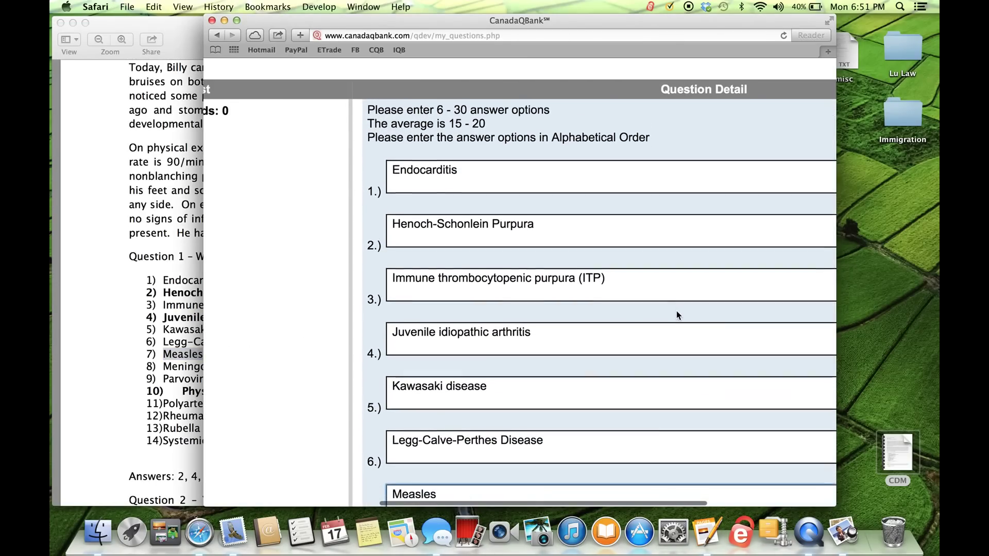
{"action": "scroll", "coordinate": [675, 316], "scroll_direction": "down", "scroll_amount": 2}
{"action": "left_click", "coordinate": [387, 256]}
{"action": "left_click", "coordinate": [90, 354]}
{"action": "left_click_drag", "start_coordinate": [284, 366], "coordinate": [163, 366]}
{"action": "left_click", "coordinate": [664, 303]}
{"action": "key", "text": "super+v"}
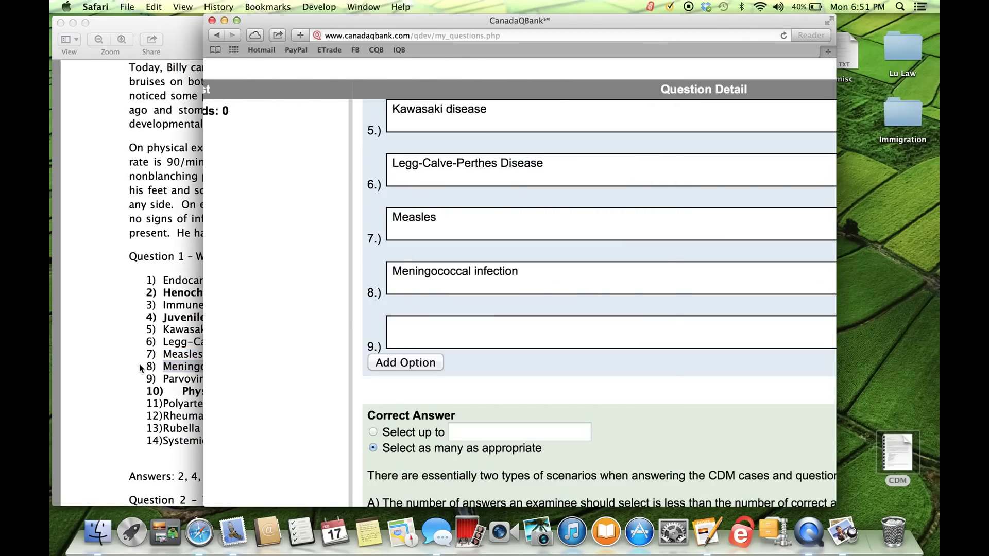
Copy "Parvovirus B19 Infection" from the CDM document into option 9
{"action": "left_click", "coordinate": [139, 363]}
{"action": "left_click_drag", "start_coordinate": [285, 378], "coordinate": [163, 379]}
{"action": "left_click", "coordinate": [688, 329]}
{"action": "left_click", "coordinate": [623, 327]}
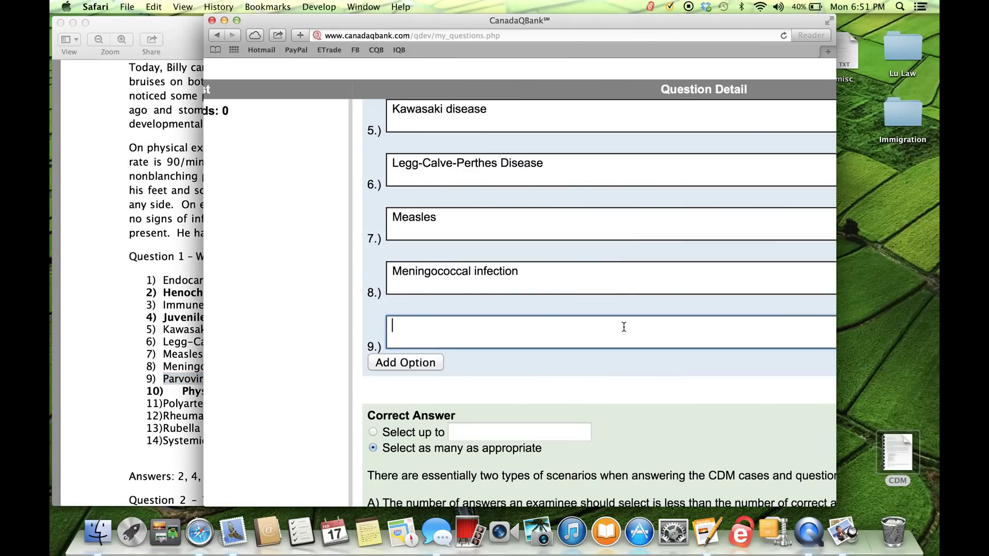
{"action": "key", "text": "super+v"}
Add a tenth answer option and fill it with "Physical abuse" copied from the CDM document
{"action": "left_click", "coordinate": [430, 362]}
{"action": "left_click", "coordinate": [176, 394]}
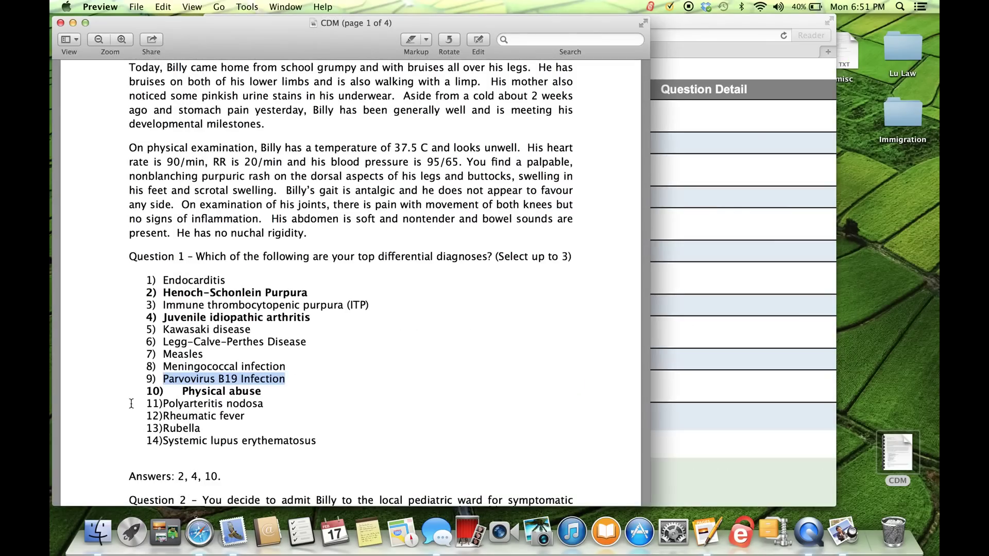
{"action": "left_click_drag", "start_coordinate": [263, 395], "coordinate": [181, 392]}
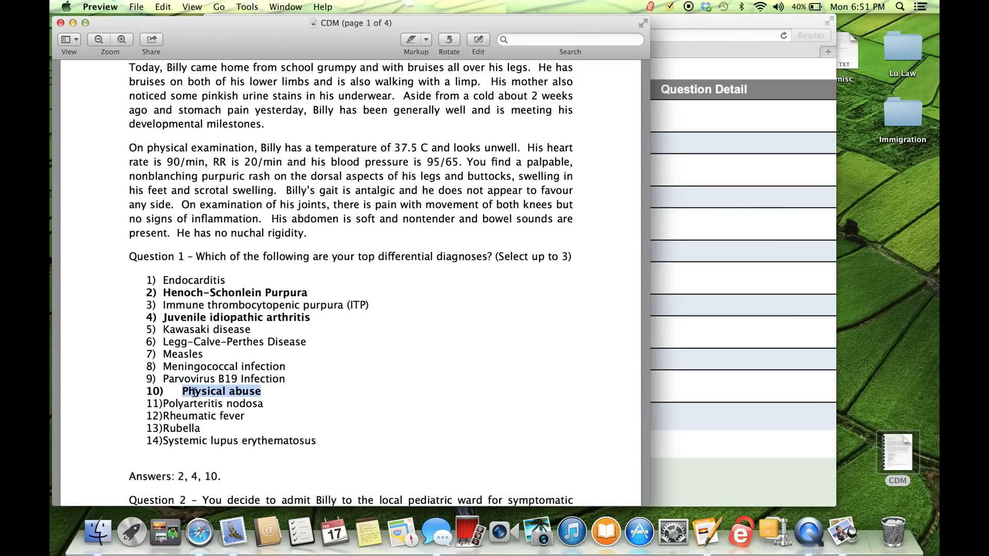
{"action": "key", "text": "super+c"}
{"action": "left_click", "coordinate": [695, 366]}
{"action": "left_click", "coordinate": [622, 378]}
{"action": "key", "text": "super+v"}
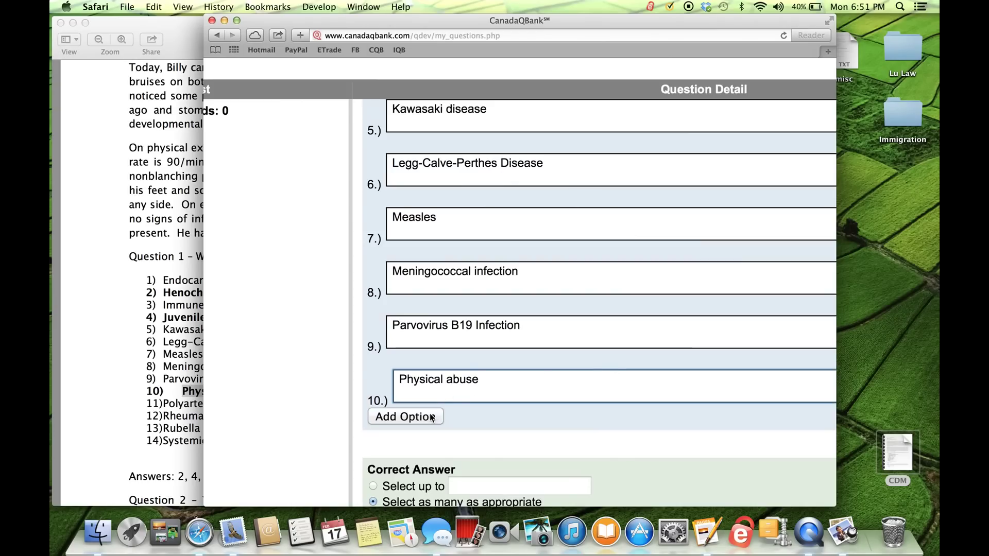
Add an eleventh answer option and fill it with "Polyarteritis nodosa" copied from the CDM document
{"action": "left_click", "coordinate": [432, 417]}
{"action": "left_click", "coordinate": [114, 420]}
{"action": "left_click_drag", "start_coordinate": [268, 405], "coordinate": [162, 405]}
{"action": "key", "text": "super+c"}
{"action": "left_click", "coordinate": [689, 380]}
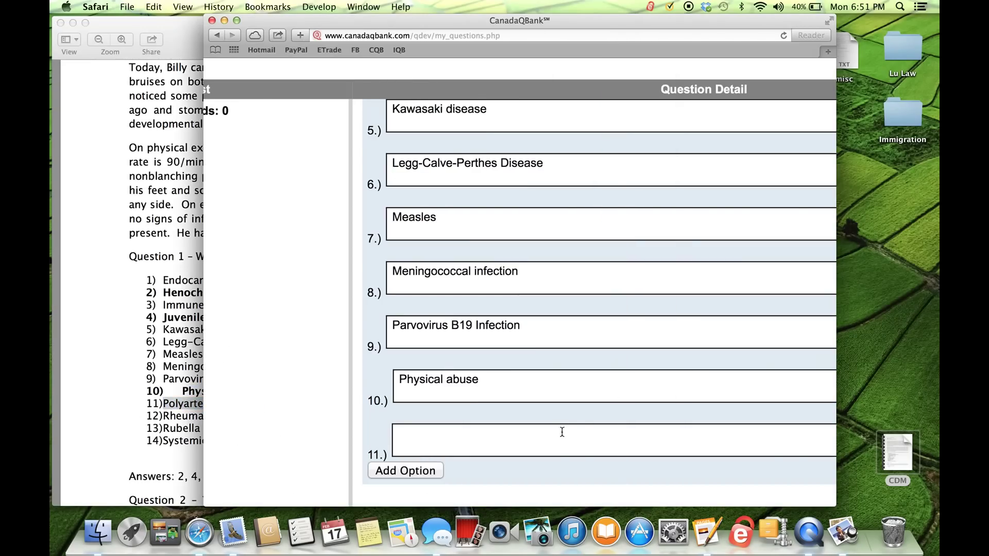
{"action": "left_click", "coordinate": [560, 433]}
{"action": "key", "text": "super+v"}
Add a twelfth answer option and fill it with "Rheumatic fever" copied from the CDM document
{"action": "left_click", "coordinate": [425, 470]}
{"action": "left_click", "coordinate": [73, 399]}
{"action": "left_click_drag", "start_coordinate": [247, 416], "coordinate": [162, 416]}
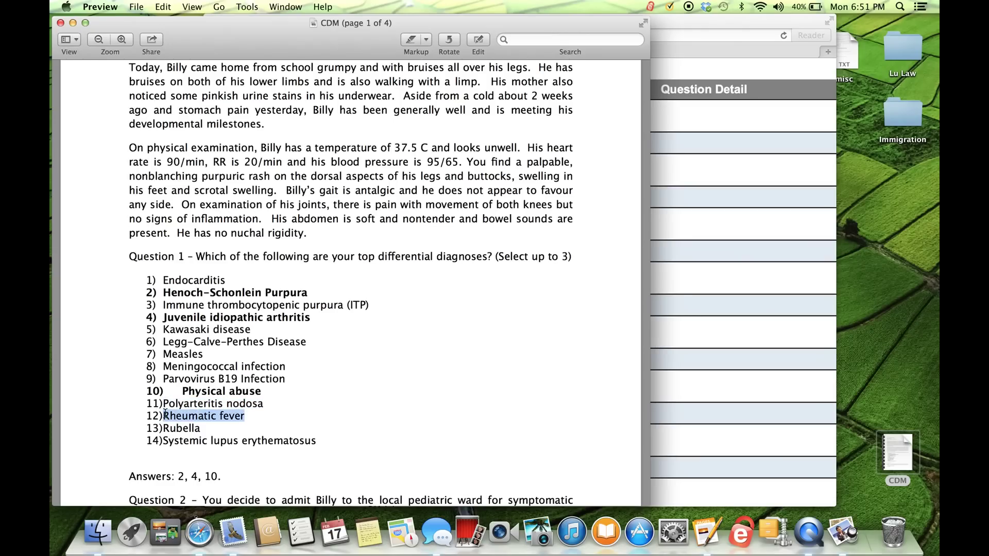
{"action": "left_click", "coordinate": [702, 330]}
{"action": "scroll", "coordinate": [702, 326], "scroll_direction": "down", "scroll_amount": 8}
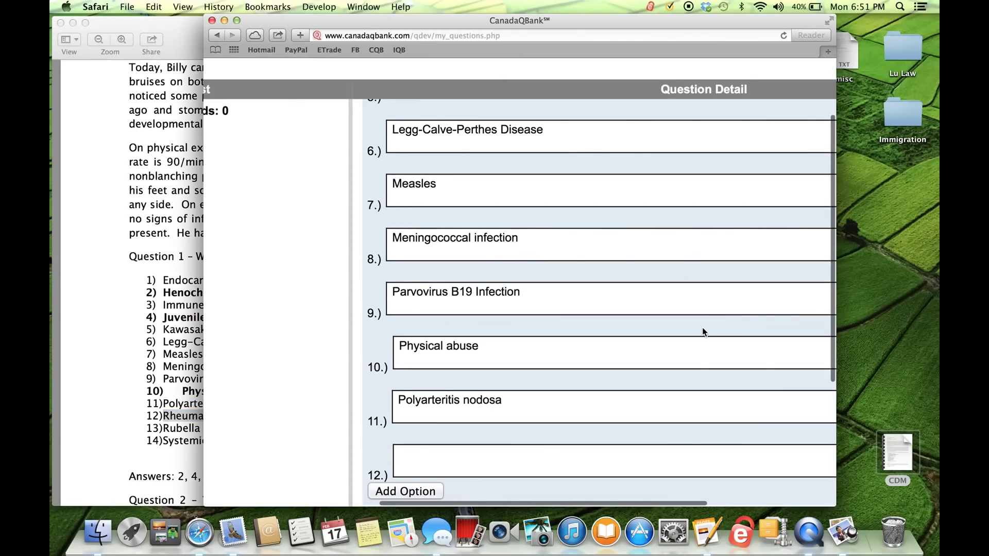
{"action": "left_click", "coordinate": [531, 270]}
{"action": "key", "text": "super+v"}
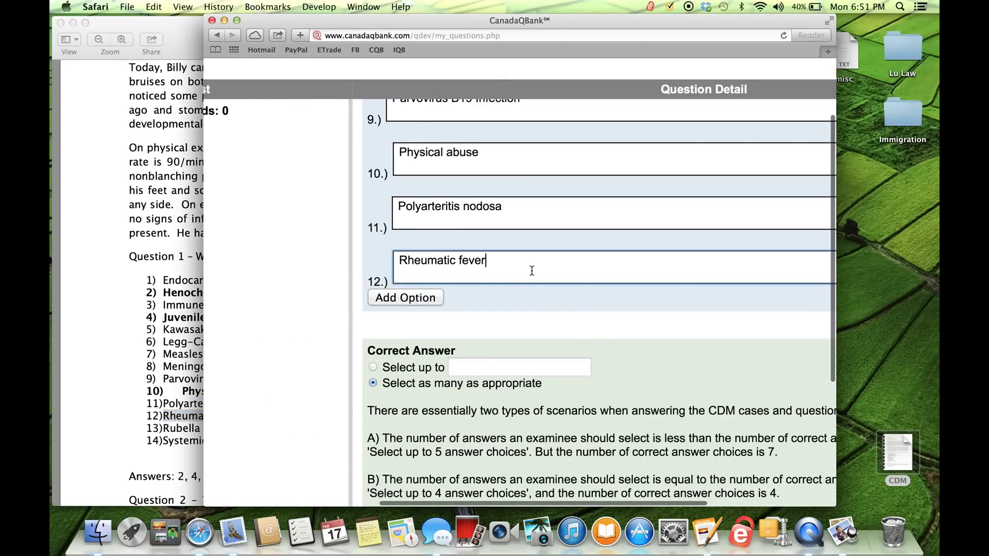
Add a thirteenth answer option and fill it with "Rubella" copied from the CDM document
{"action": "left_click", "coordinate": [425, 298]}
{"action": "left_click", "coordinate": [190, 391]}
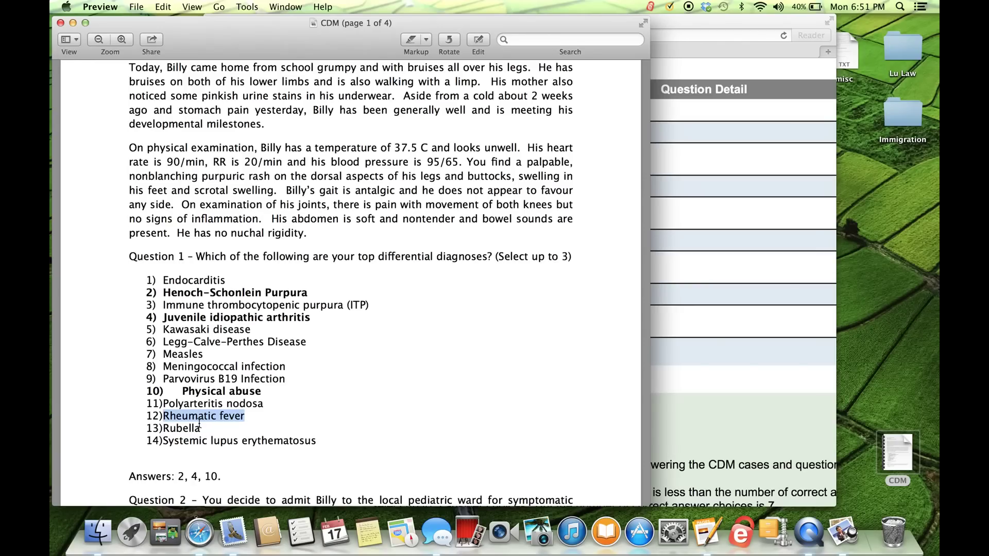
{"action": "left_click_drag", "start_coordinate": [200, 428], "coordinate": [166, 428]}
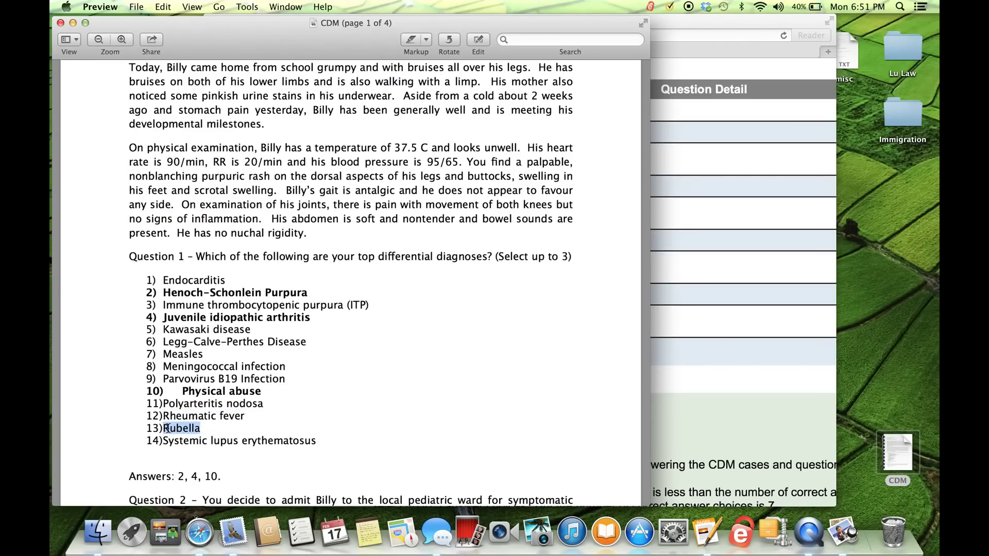
{"action": "left_click", "coordinate": [683, 365]}
{"action": "left_click", "coordinate": [543, 325]}
Add a fourteenth answer option and fill it with "Systemic lupus erythematosus" copied from the CDM document
{"action": "left_click", "coordinate": [317, 440]}
{"action": "left_click_drag", "start_coordinate": [317, 440], "coordinate": [163, 440]}
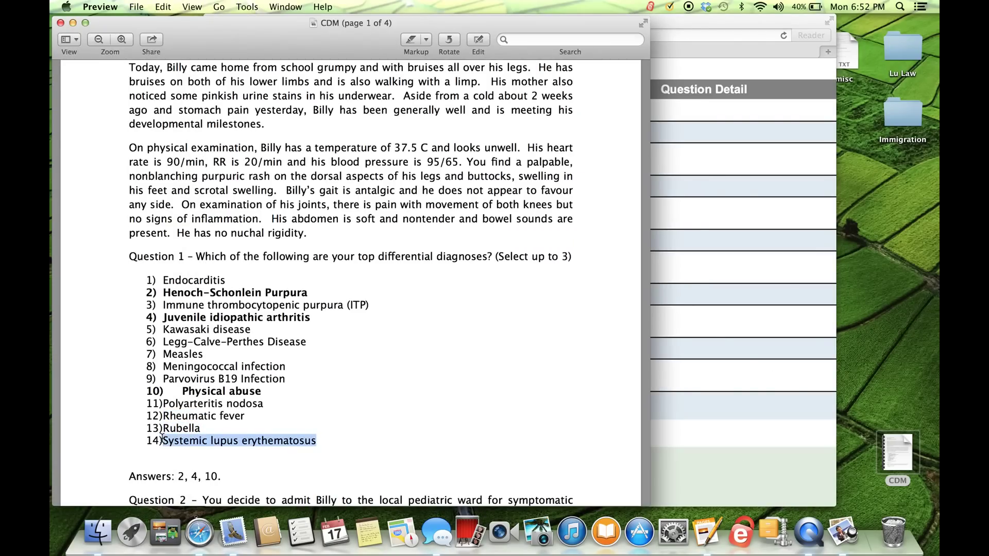
{"action": "left_click", "coordinate": [704, 357]}
{"action": "left_click", "coordinate": [453, 366]}
{"action": "key", "text": "super+v"}
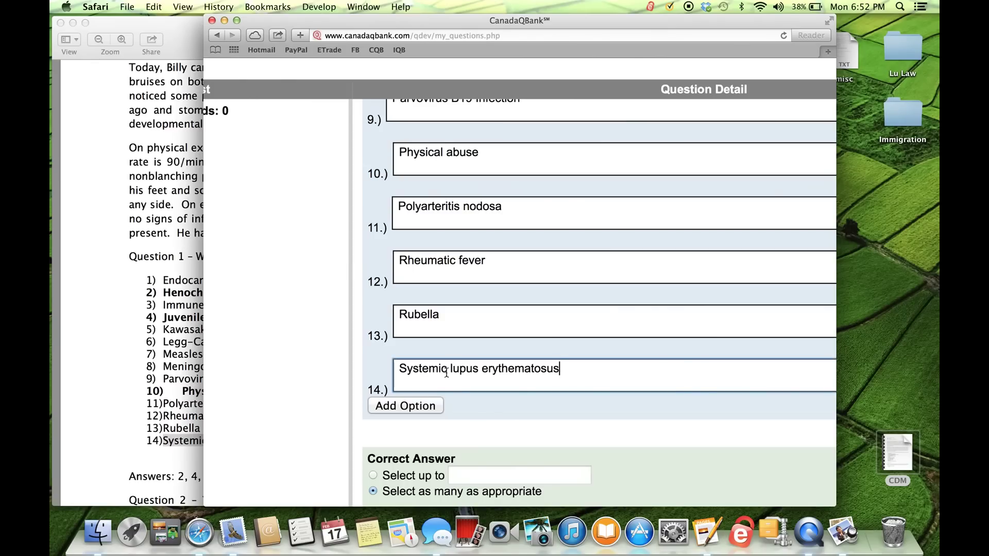
Read the Correct Answer instructions on the "Select up to" and "Select as many as appropriate" settings
{"action": "scroll", "coordinate": [305, 390], "scroll_direction": "down", "scroll_amount": 3}
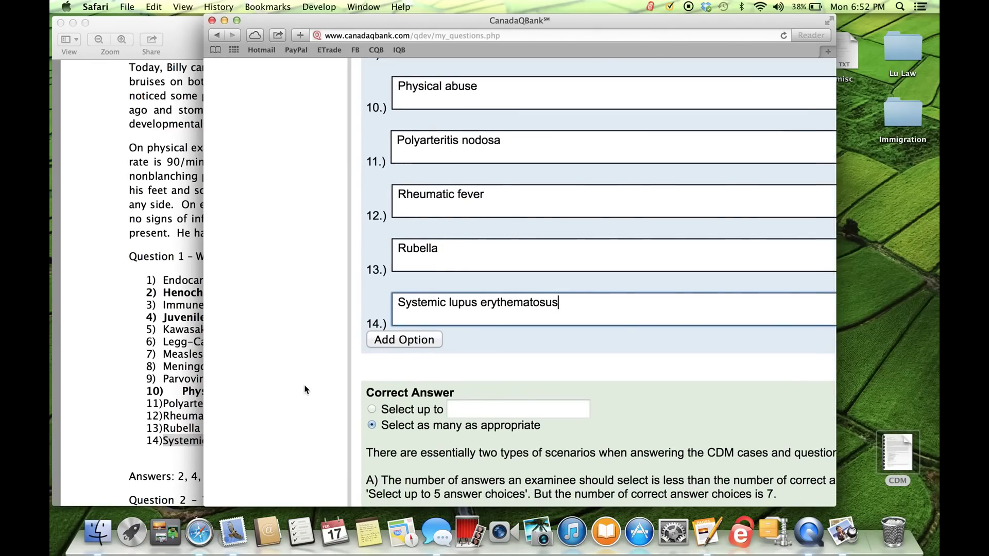
{"action": "scroll", "coordinate": [305, 389], "scroll_direction": "down", "scroll_amount": 5}
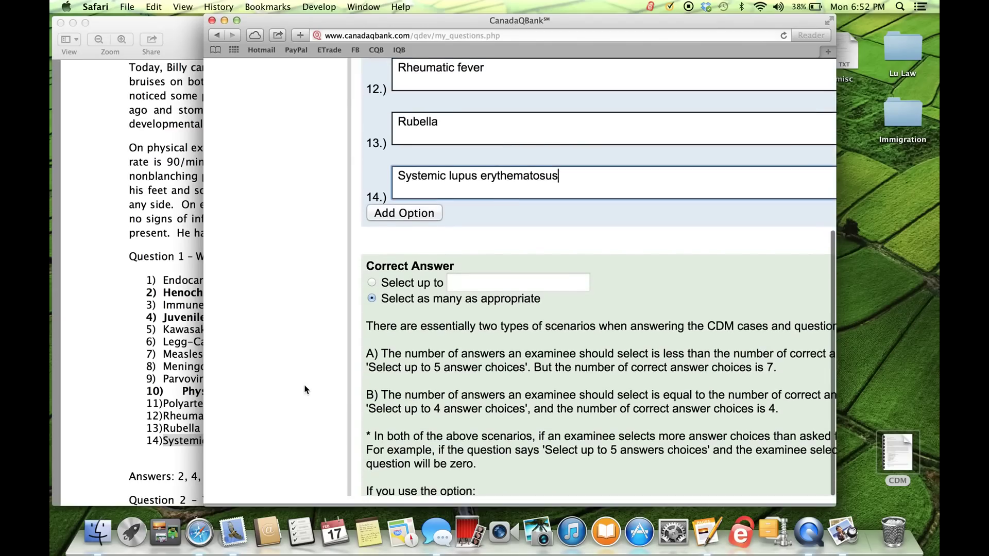
{"action": "scroll", "coordinate": [478, 249], "scroll_direction": "down", "scroll_amount": 2}
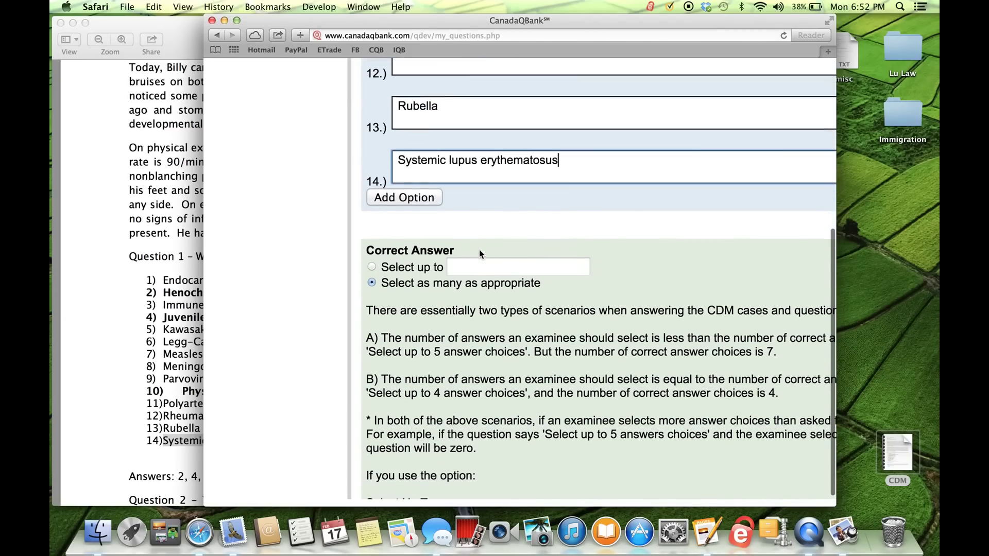
{"action": "scroll", "coordinate": [480, 250], "scroll_direction": "down", "scroll_amount": 1}
{"action": "scroll", "coordinate": [480, 250], "scroll_direction": "right", "scroll_amount": 2}
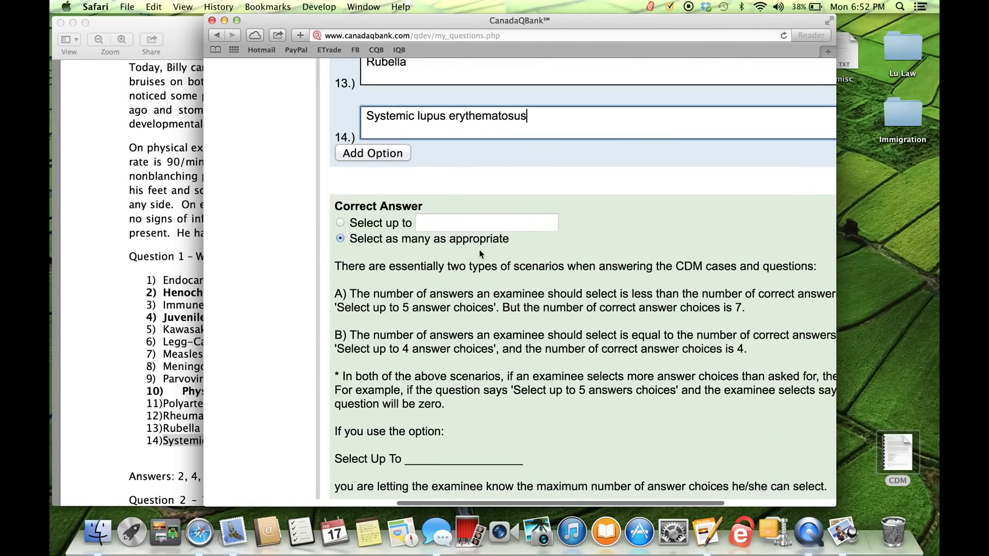
{"action": "scroll", "coordinate": [480, 251], "scroll_direction": "down", "scroll_amount": 10}
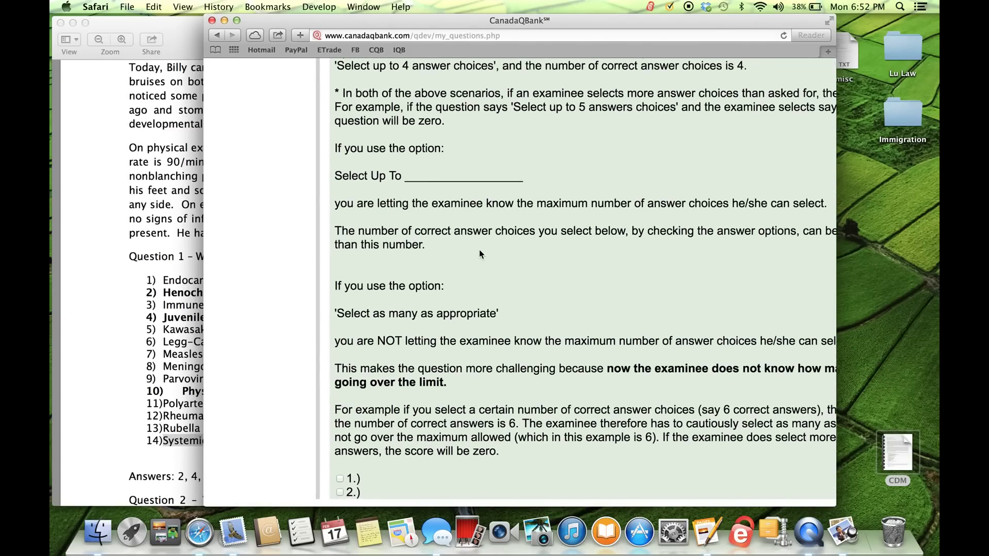
{"action": "scroll", "coordinate": [479, 249], "scroll_direction": "up", "scroll_amount": 15}
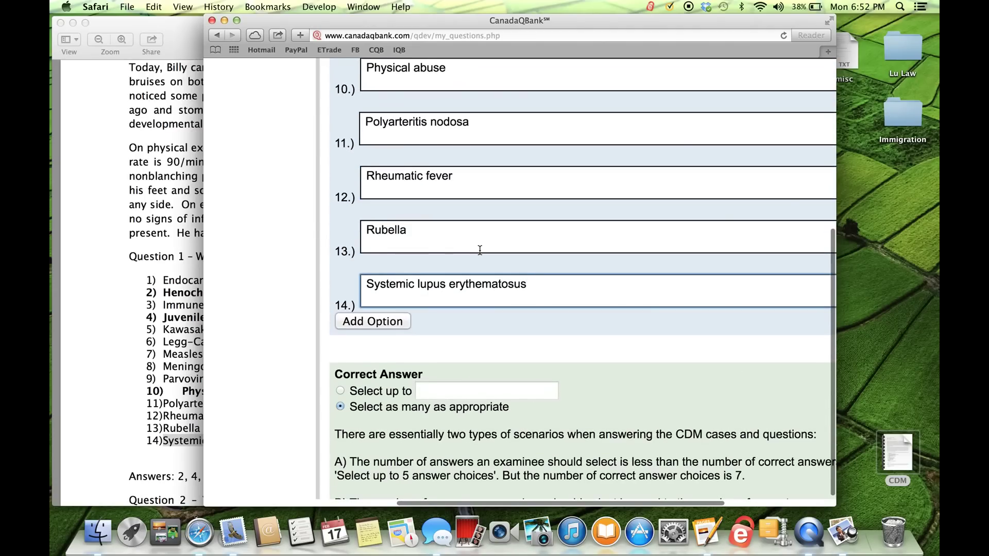
Mark options 2, 4 and 10 as the correct answers to Question 1, following the CDM document's answer key
{"action": "left_click", "coordinate": [129, 353]}
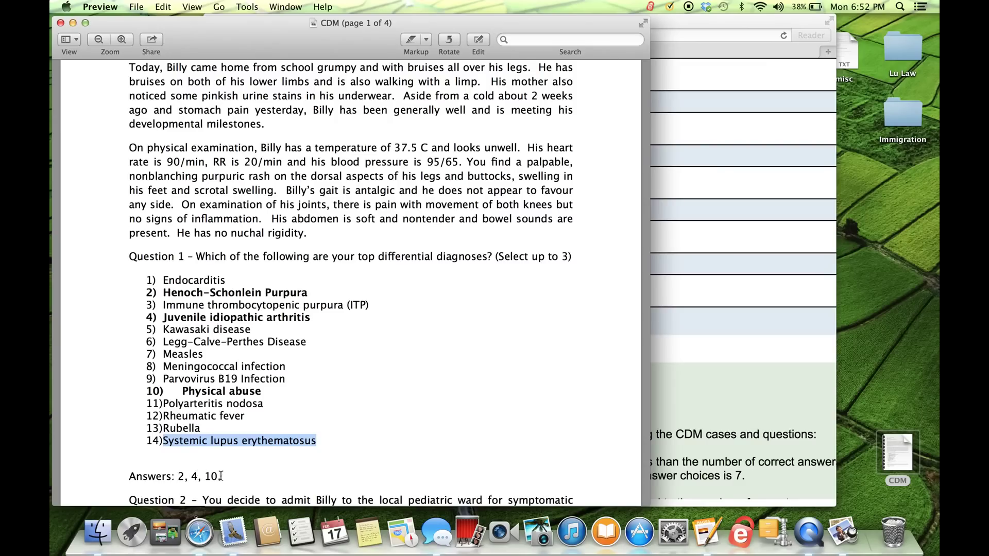
{"action": "left_click", "coordinate": [715, 337]}
{"action": "scroll", "coordinate": [715, 338], "scroll_direction": "down", "scroll_amount": 5}
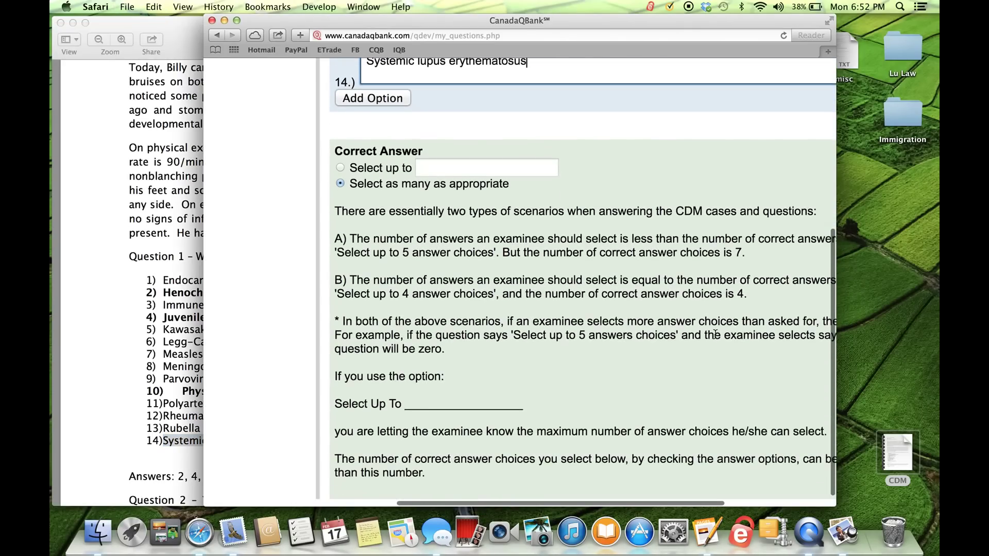
{"action": "scroll", "coordinate": [715, 338], "scroll_direction": "down", "scroll_amount": 3}
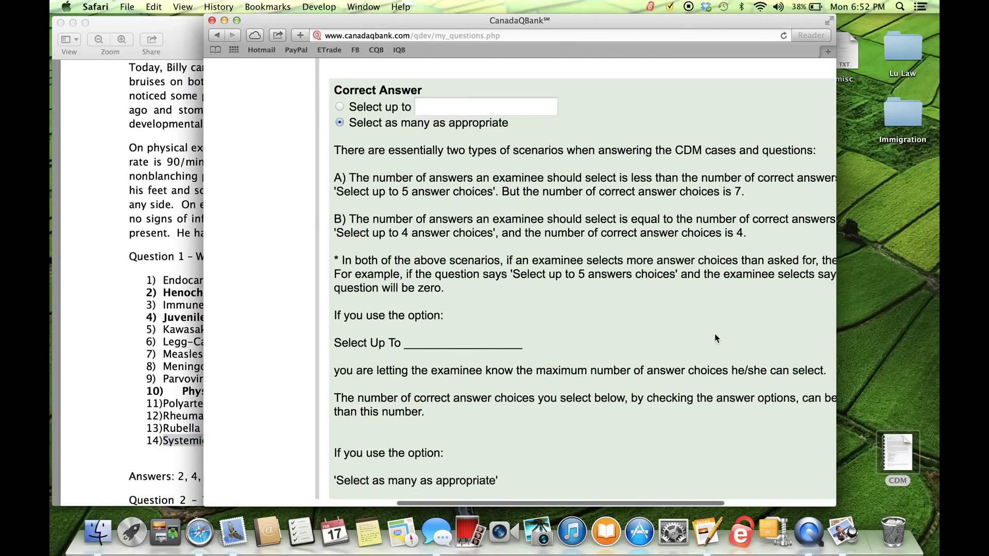
{"action": "scroll", "coordinate": [715, 338], "scroll_direction": "down", "scroll_amount": 1}
{"action": "scroll", "coordinate": [715, 338], "scroll_direction": "down", "scroll_amount": 15}
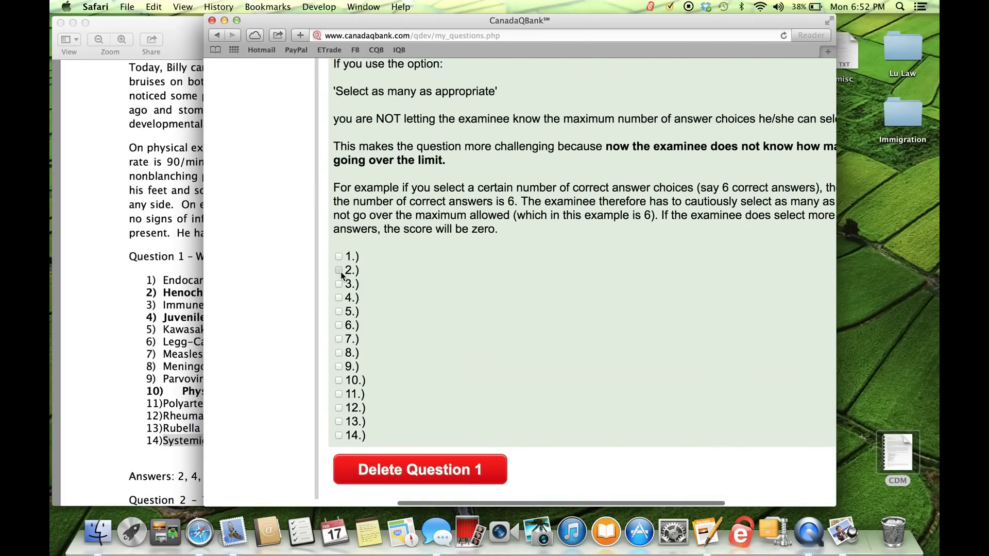
{"action": "left_click", "coordinate": [338, 270]}
{"action": "left_click", "coordinate": [339, 297]}
{"action": "left_click", "coordinate": [339, 380]}
Compare the ticked correct answers of Question 1 with the wording of options 2, 4 and 10
{"action": "scroll", "coordinate": [523, 326], "scroll_direction": "up", "scroll_amount": 15}
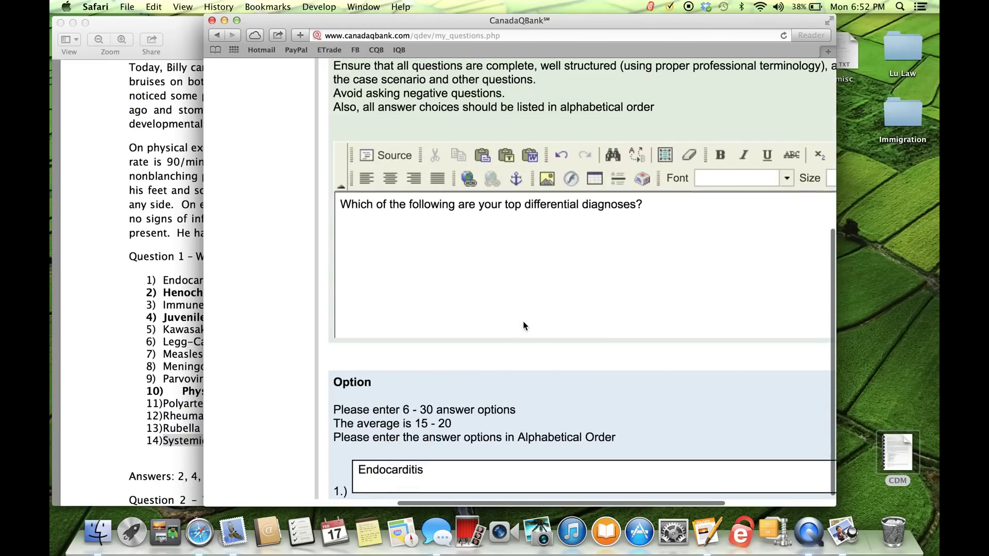
{"action": "scroll", "coordinate": [523, 327], "scroll_direction": "down", "scroll_amount": 5}
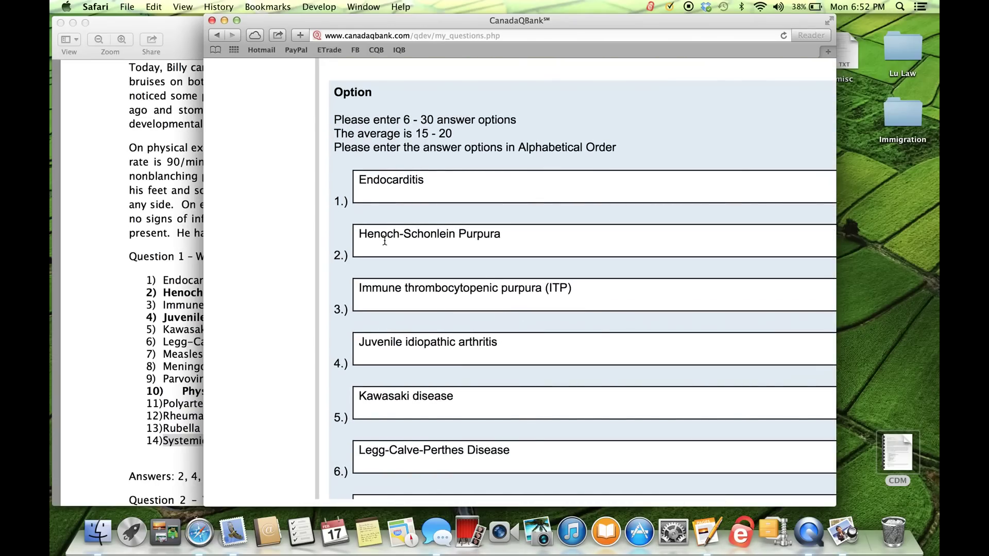
{"action": "scroll", "coordinate": [530, 237], "scroll_direction": "down", "scroll_amount": 5}
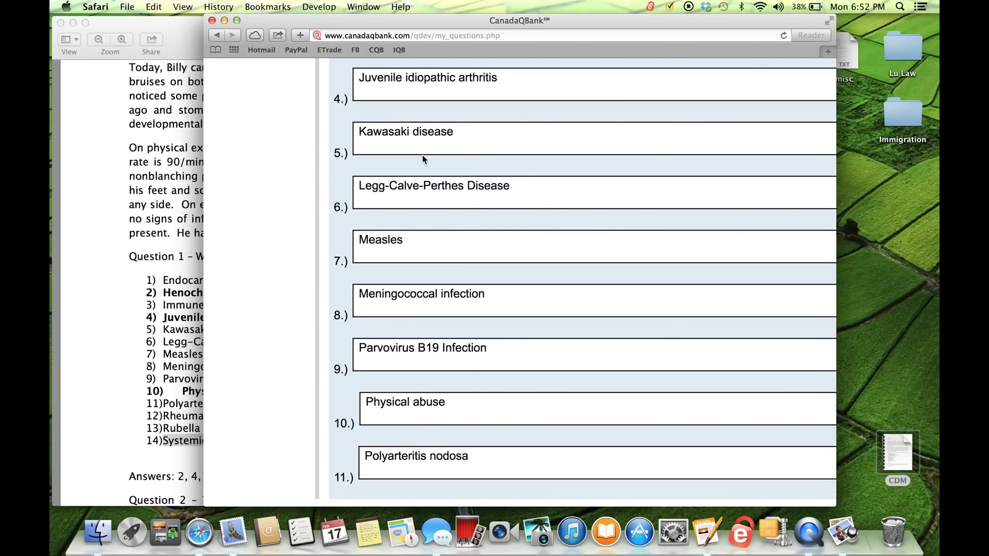
{"action": "scroll", "coordinate": [414, 121], "scroll_direction": "up", "scroll_amount": 4}
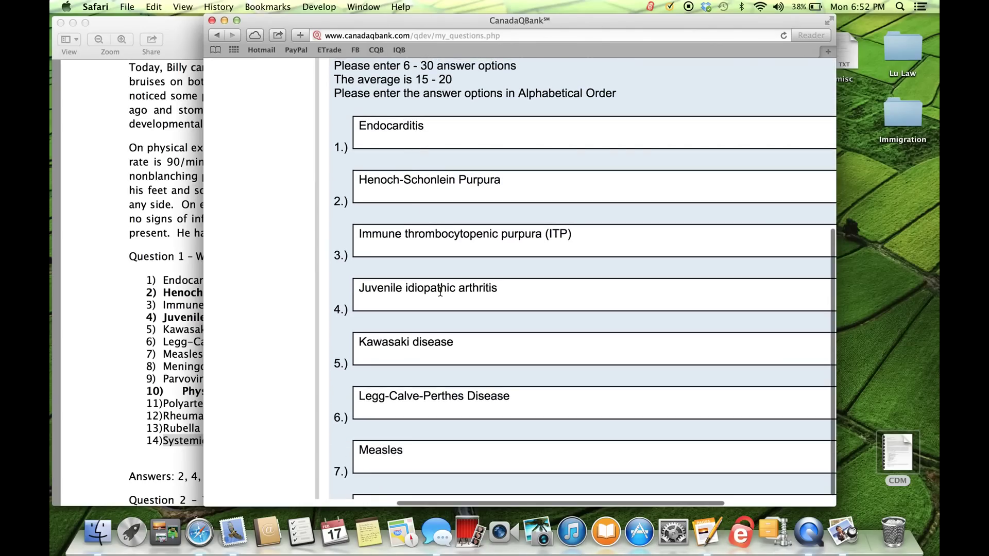
{"action": "scroll", "coordinate": [517, 288], "scroll_direction": "down", "scroll_amount": 6}
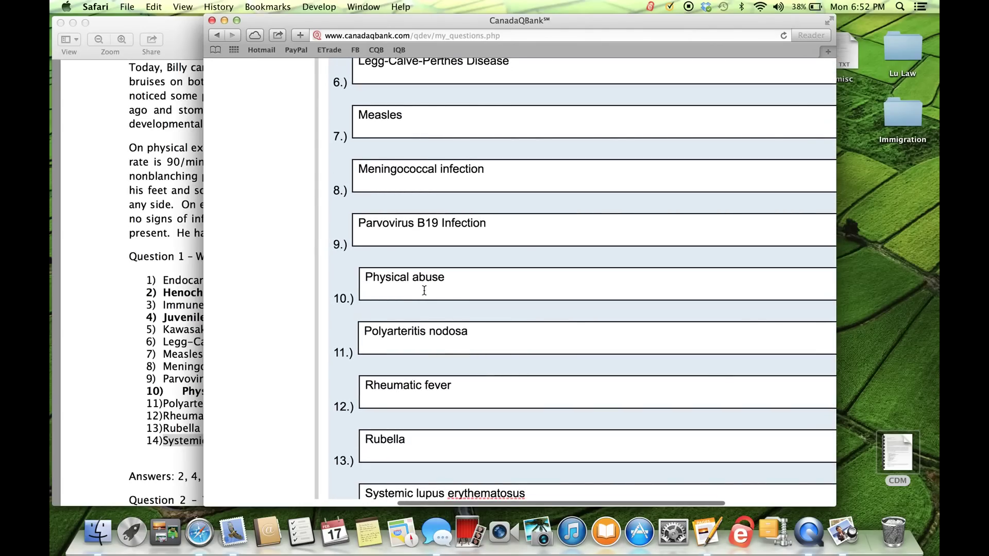
{"action": "scroll", "coordinate": [448, 283], "scroll_direction": "down", "scroll_amount": 11}
{"action": "scroll", "coordinate": [448, 283], "scroll_direction": "down", "scroll_amount": 7}
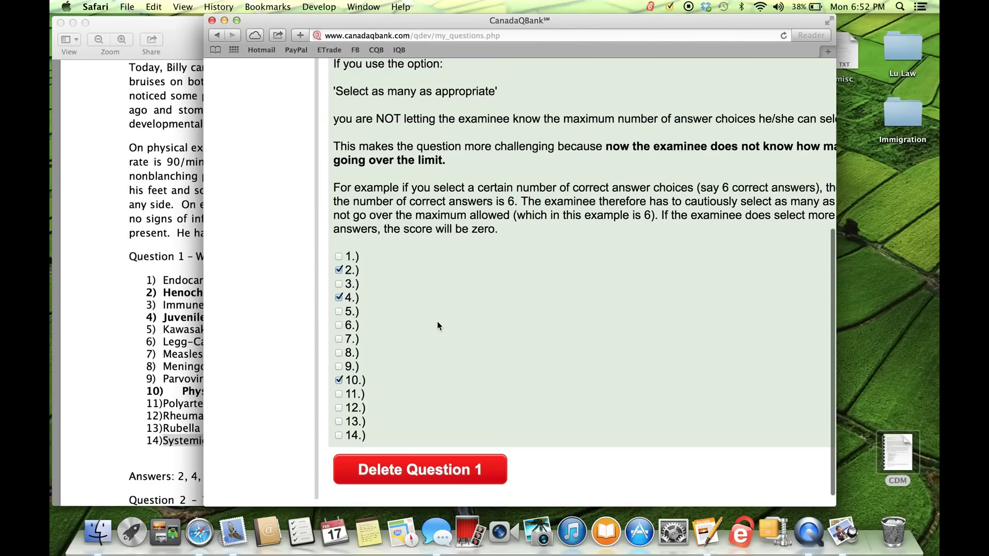
{"action": "scroll", "coordinate": [438, 326], "scroll_direction": "right", "scroll_amount": 5}
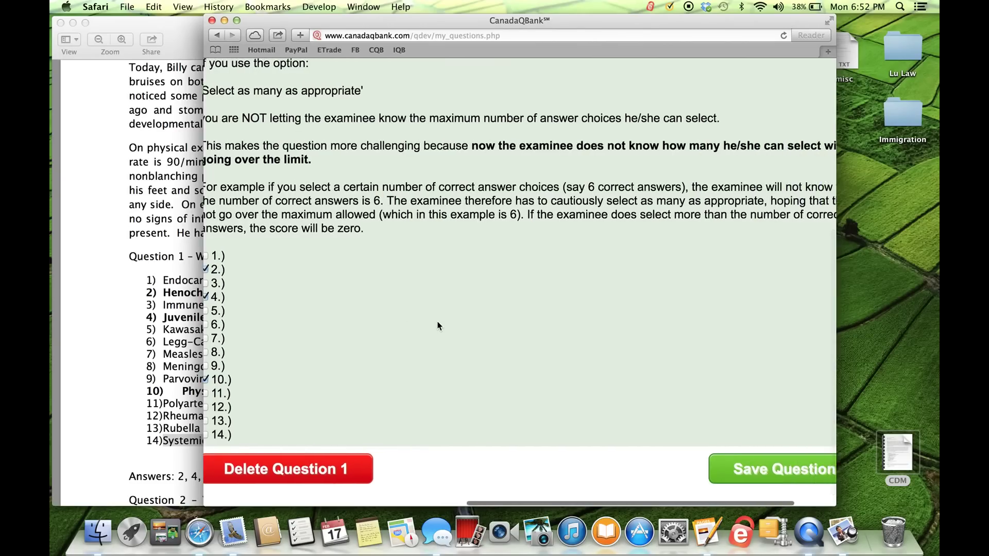
{"action": "left_click", "coordinate": [721, 466]}
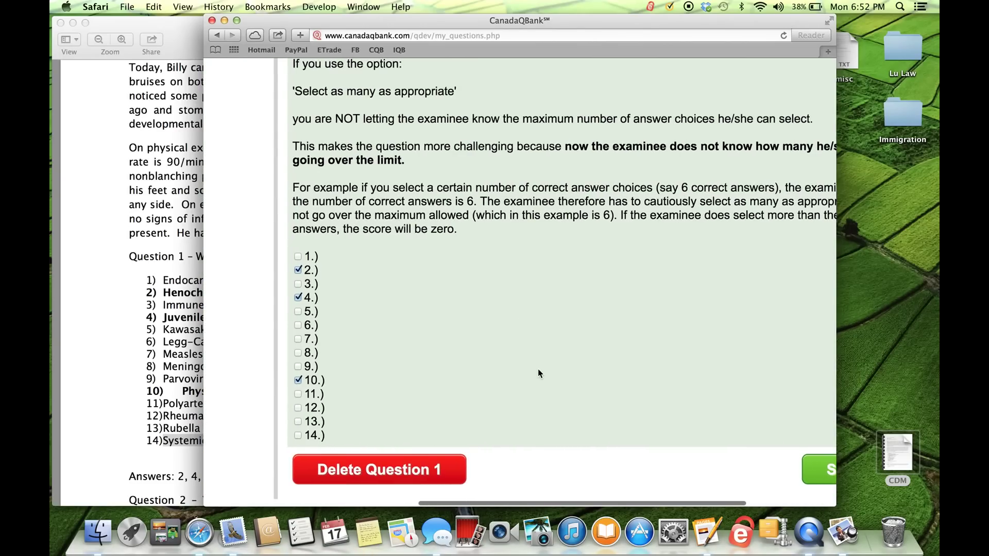
Set the Correct Answer mode of Question 1 to "Select up to" with a limit of 3
{"action": "scroll", "coordinate": [538, 368], "scroll_direction": "up", "scroll_amount": 8}
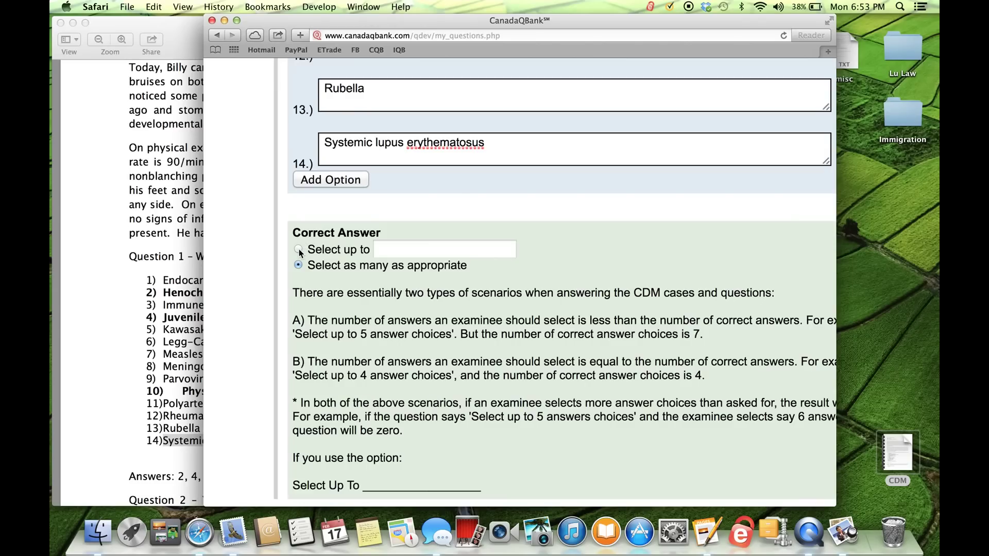
{"action": "left_click", "coordinate": [299, 250]}
{"action": "left_click", "coordinate": [399, 250]}
{"action": "type", "text": "3"}
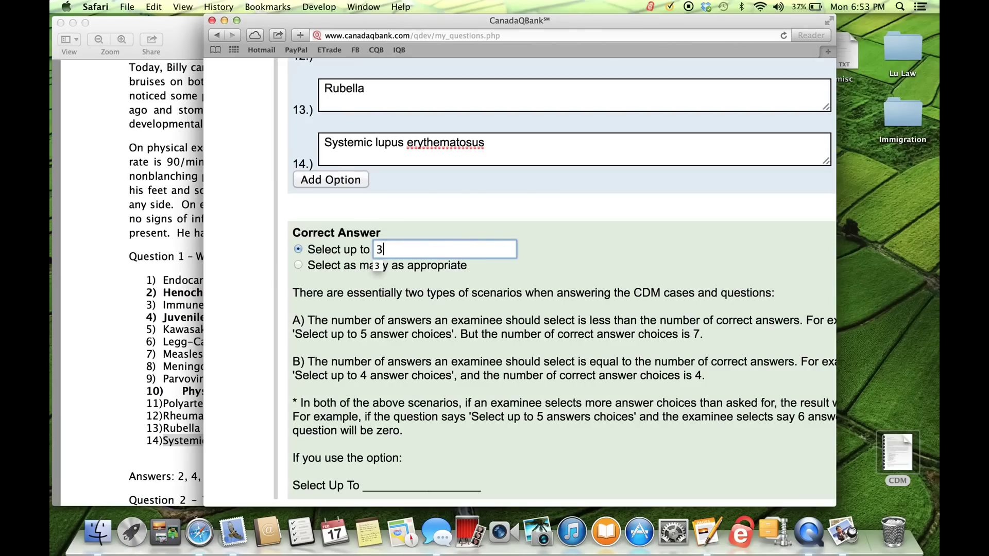
{"action": "left_click", "coordinate": [355, 278]}
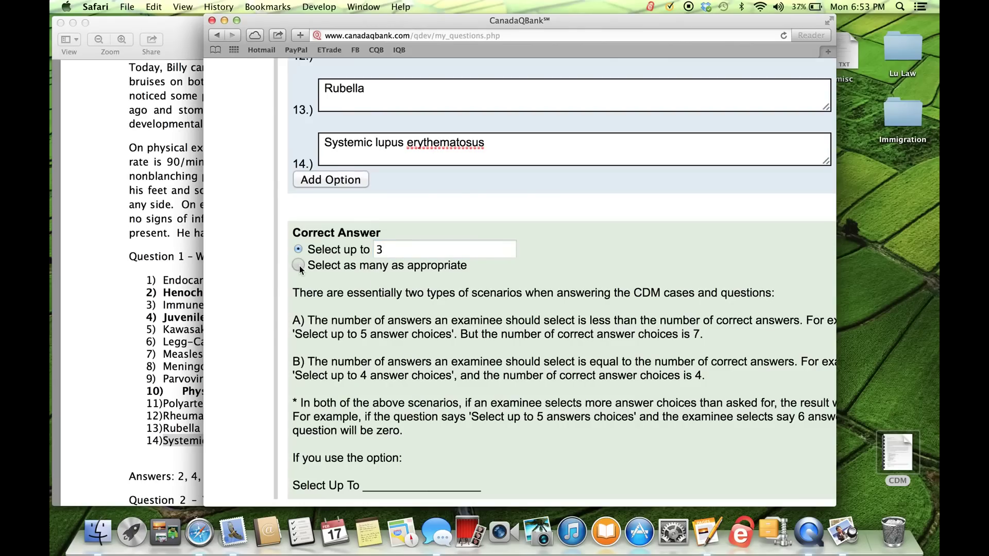
Switch the Correct Answer mode to "Select as many as appropriate" and clear the "Select up to" limit
{"action": "left_click", "coordinate": [298, 264]}
{"action": "left_click", "coordinate": [390, 249]}
{"action": "key", "text": "BackSpace"}
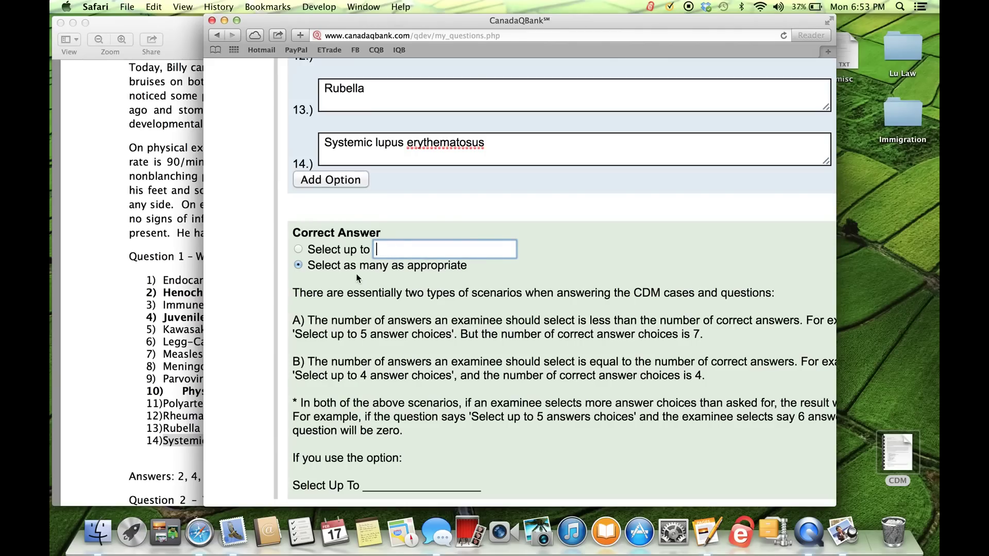
Restore the "Select up to" mode for Question 1 and enter 3 as its limit
{"action": "left_click", "coordinate": [297, 250]}
{"action": "left_click", "coordinate": [398, 251]}
{"action": "type", "text": "3"}
{"action": "left_click", "coordinate": [581, 267]}
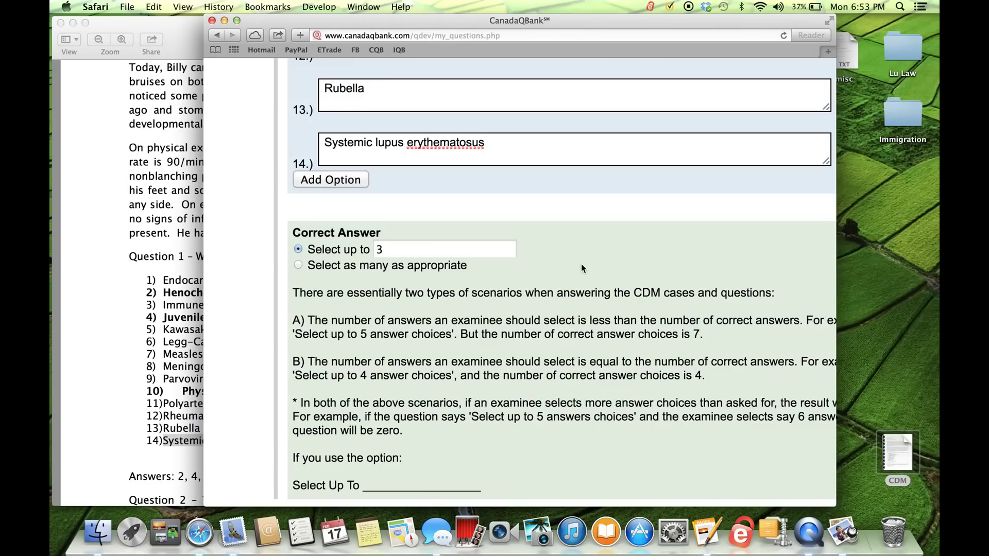
Clear the answer limit of Question 1 and switch its Correct Answer mode to "Select as many as appropriate"
{"action": "left_click", "coordinate": [397, 250]}
{"action": "key", "text": "BackSpace"}
{"action": "left_click", "coordinate": [299, 266]}
{"action": "scroll", "coordinate": [440, 283], "scroll_direction": "down", "scroll_amount": 3}
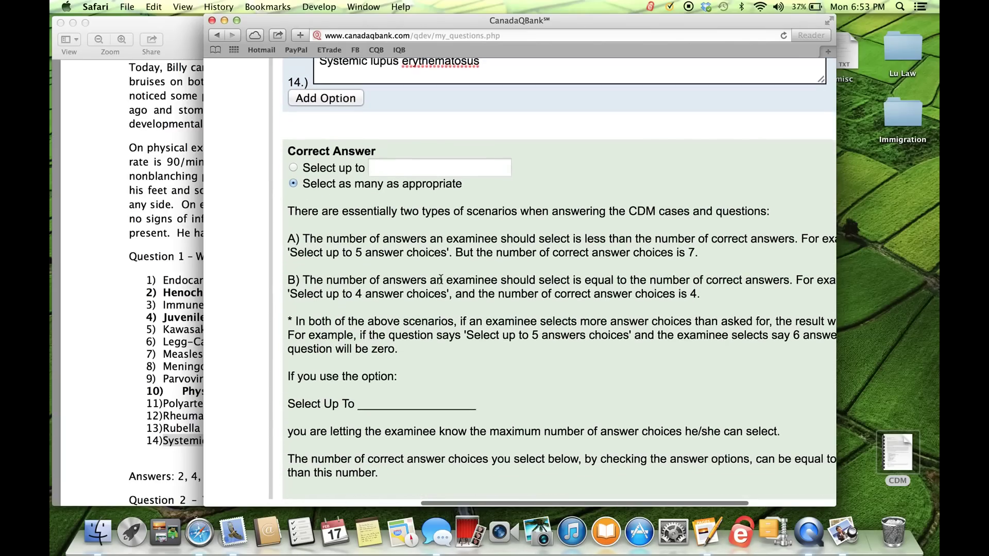
{"action": "scroll", "coordinate": [440, 280], "scroll_direction": "up", "scroll_amount": 3}
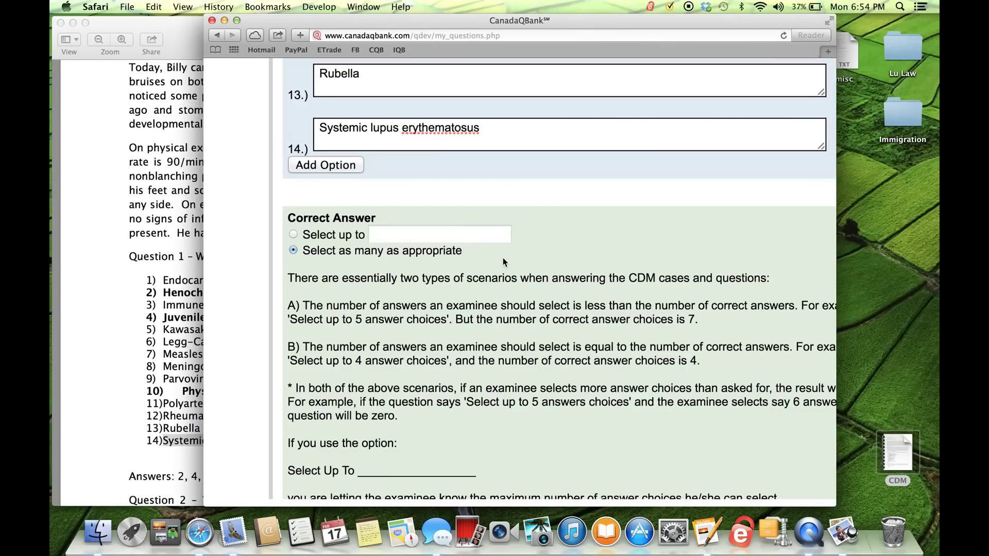
{"action": "scroll", "coordinate": [504, 261], "scroll_direction": "down", "scroll_amount": 15}
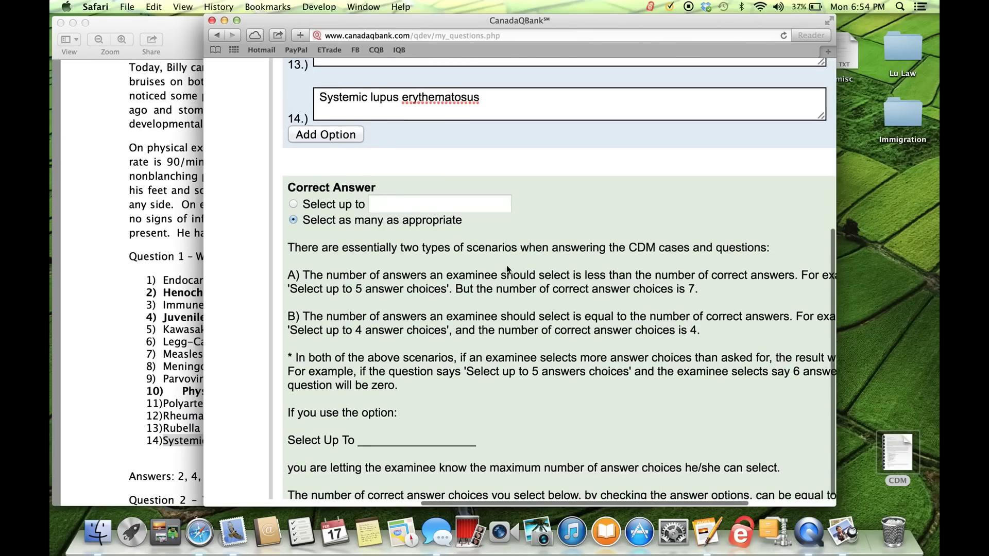
{"action": "scroll", "coordinate": [507, 267], "scroll_direction": "down", "scroll_amount": 1}
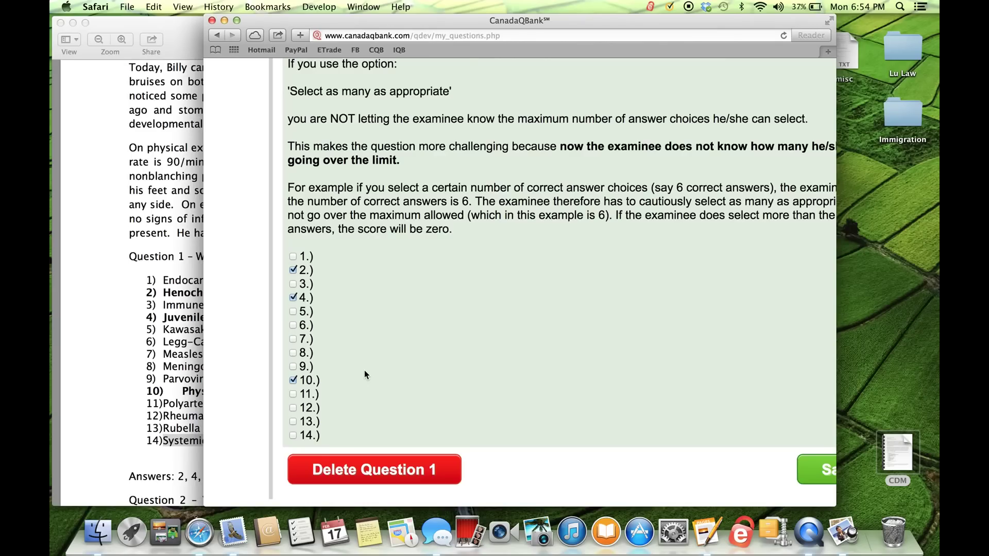
{"action": "scroll", "coordinate": [363, 369], "scroll_direction": "right", "scroll_amount": 6}
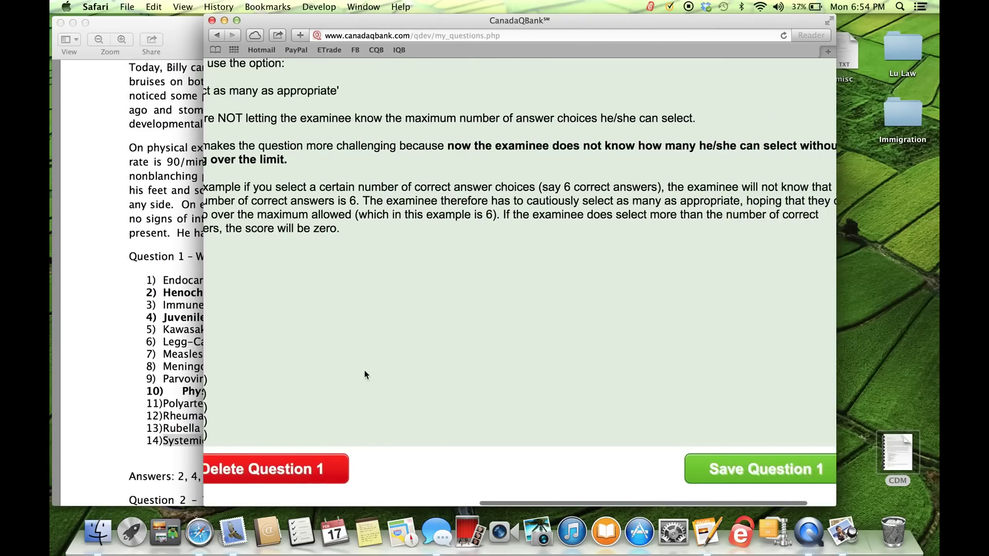
{"action": "scroll", "coordinate": [563, 335], "scroll_direction": "left", "scroll_amount": 6}
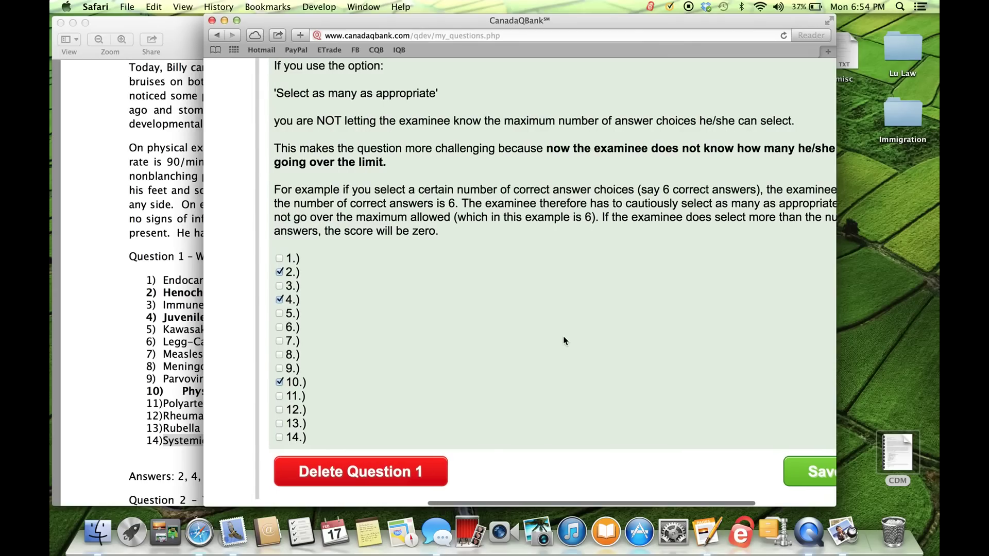
Switch to the CDM document in Preview and review Questions 2 and 3 with their answer options and correct answers
{"action": "left_click", "coordinate": [109, 295]}
{"action": "scroll", "coordinate": [110, 294], "scroll_direction": "down", "scroll_amount": 1}
{"action": "scroll", "coordinate": [109, 296], "scroll_direction": "down", "scroll_amount": 8}
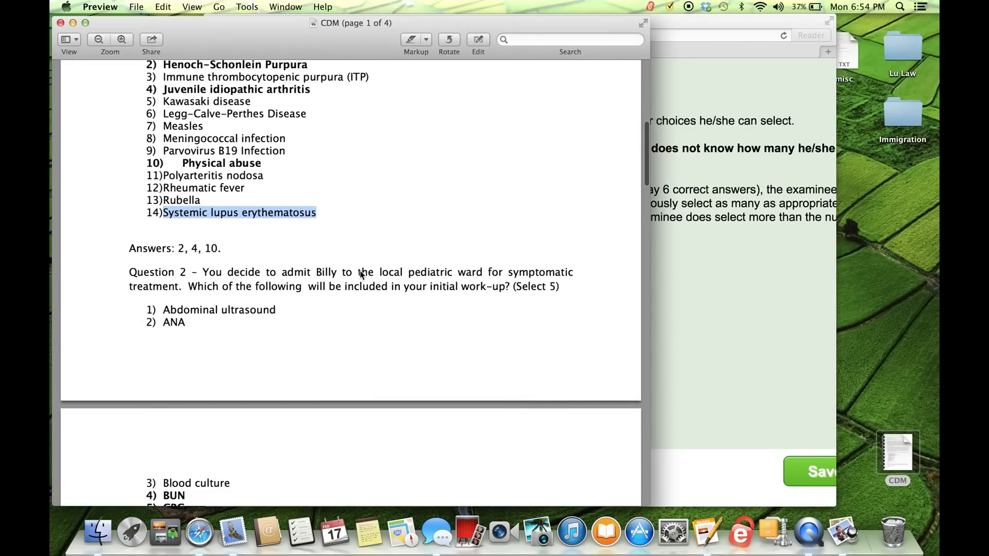
{"action": "scroll", "coordinate": [523, 305], "scroll_direction": "down", "scroll_amount": 4}
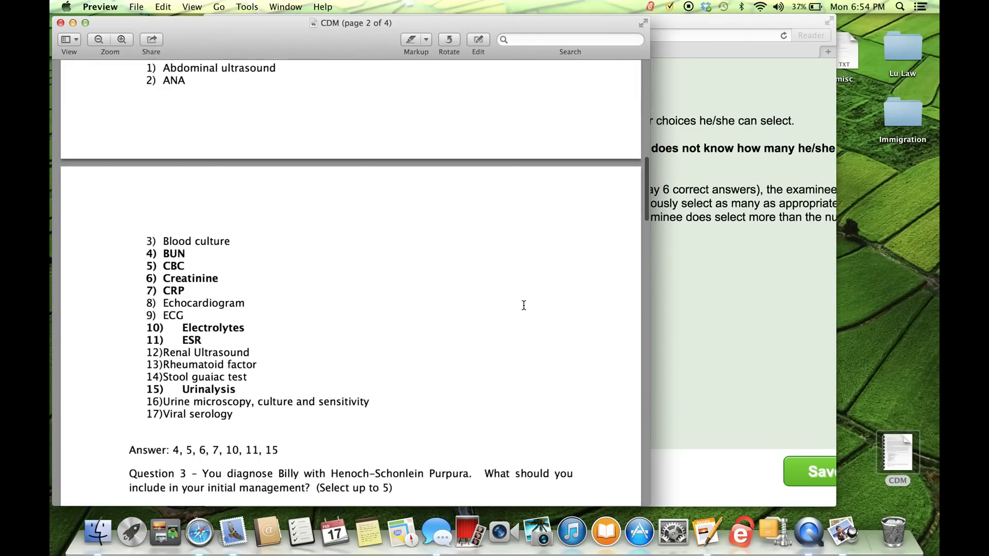
{"action": "scroll", "coordinate": [524, 306], "scroll_direction": "down", "scroll_amount": 15}
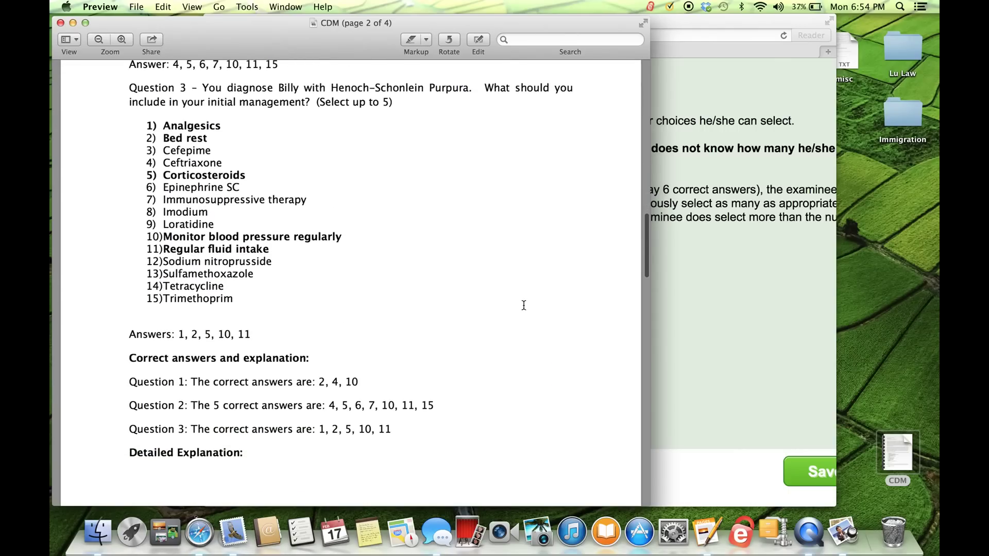
Return to the CanadaQBank page in Safari and save Question 1
{"action": "left_click", "coordinate": [721, 309]}
{"action": "scroll", "coordinate": [736, 456], "scroll_direction": "right", "scroll_amount": 3}
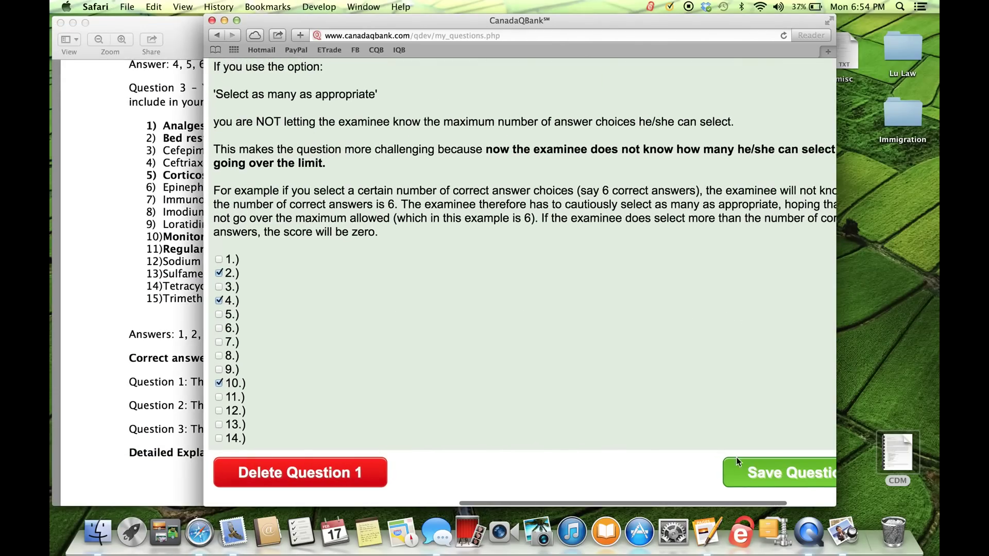
{"action": "scroll", "coordinate": [611, 402], "scroll_direction": "right", "scroll_amount": 3}
{"action": "left_click", "coordinate": [706, 469]}
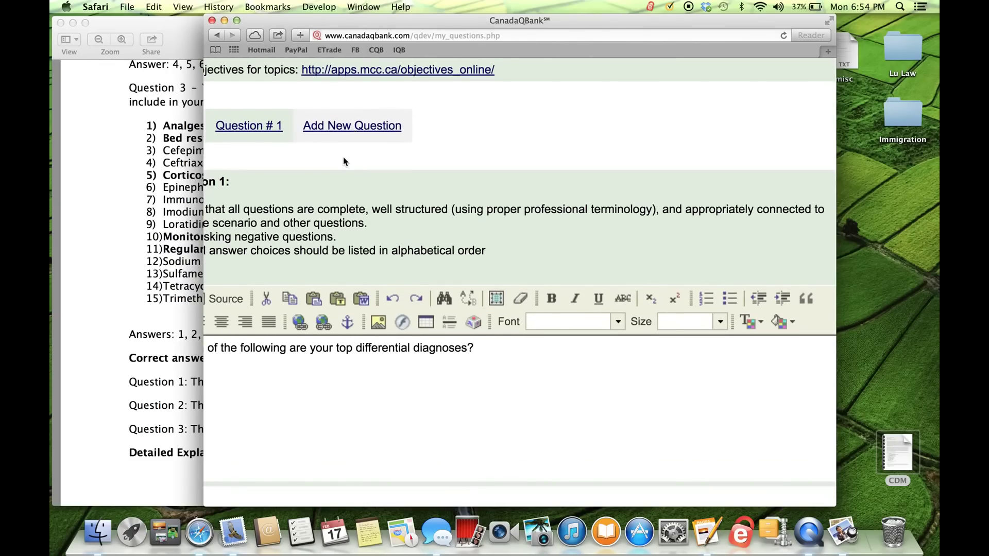
Open a new question form for Question 2 of the case and look over its blank question and option fields
{"action": "scroll", "coordinate": [371, 144], "scroll_direction": "down", "scroll_amount": 1}
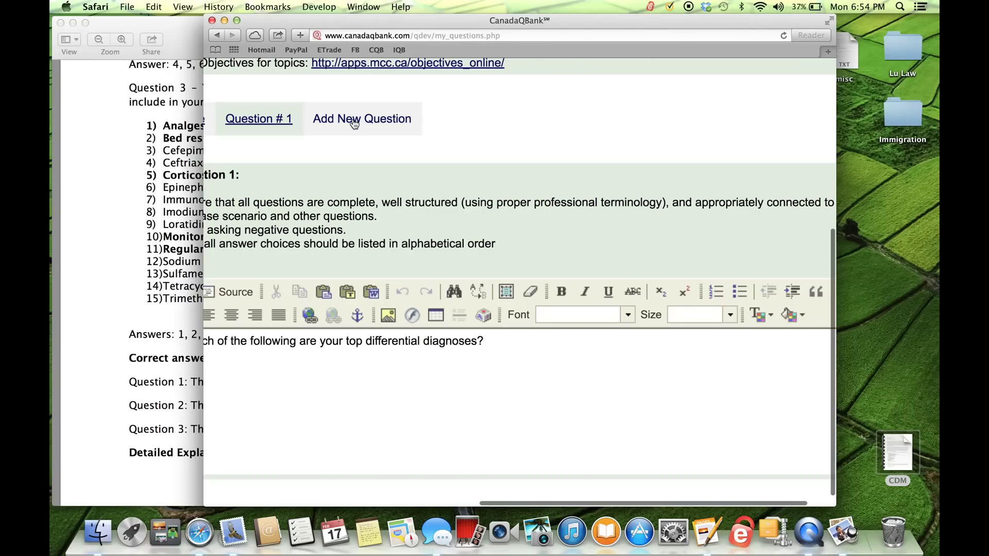
{"action": "left_click", "coordinate": [354, 123]}
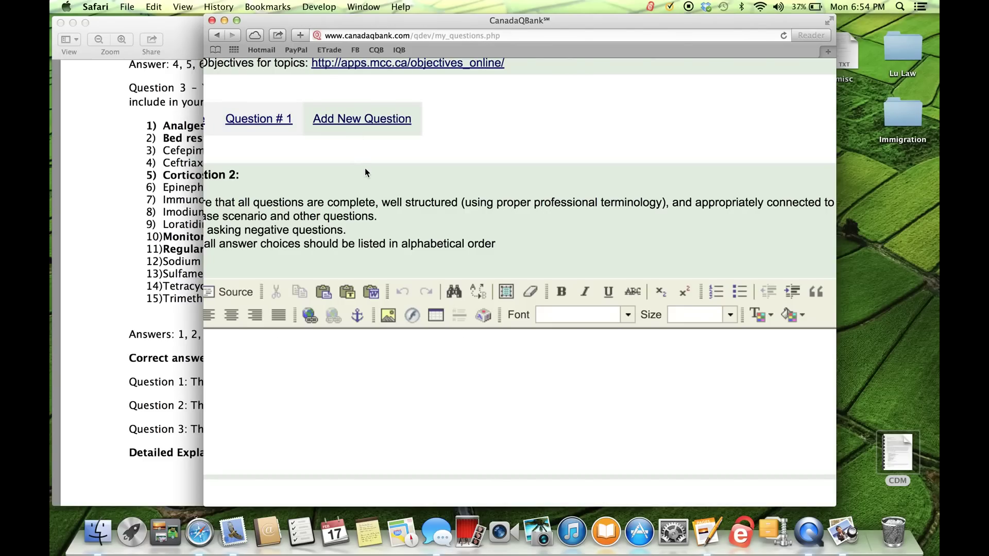
{"action": "scroll", "coordinate": [365, 168], "scroll_direction": "left", "scroll_amount": 3}
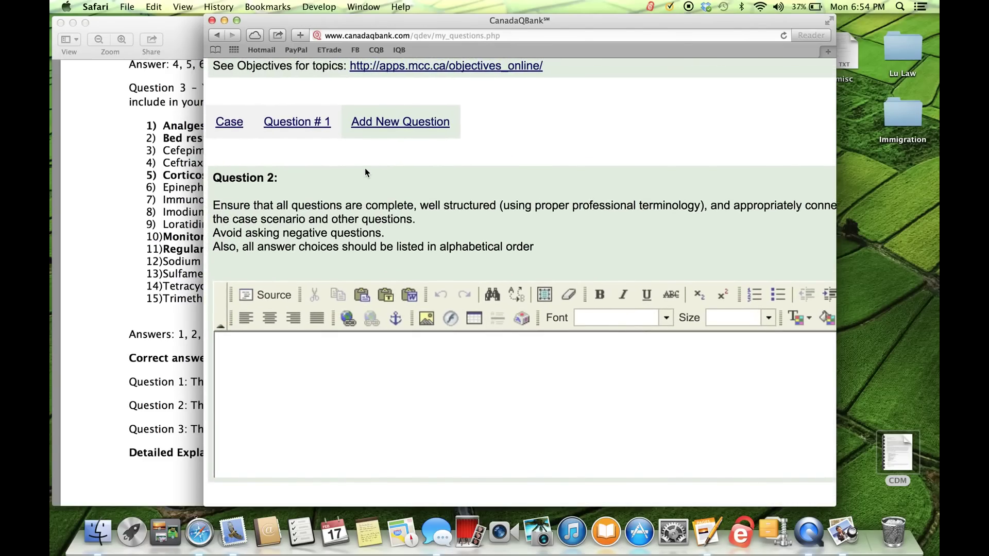
{"action": "scroll", "coordinate": [365, 168], "scroll_direction": "down", "scroll_amount": 3}
{"action": "scroll", "coordinate": [365, 167], "scroll_direction": "down", "scroll_amount": 10}
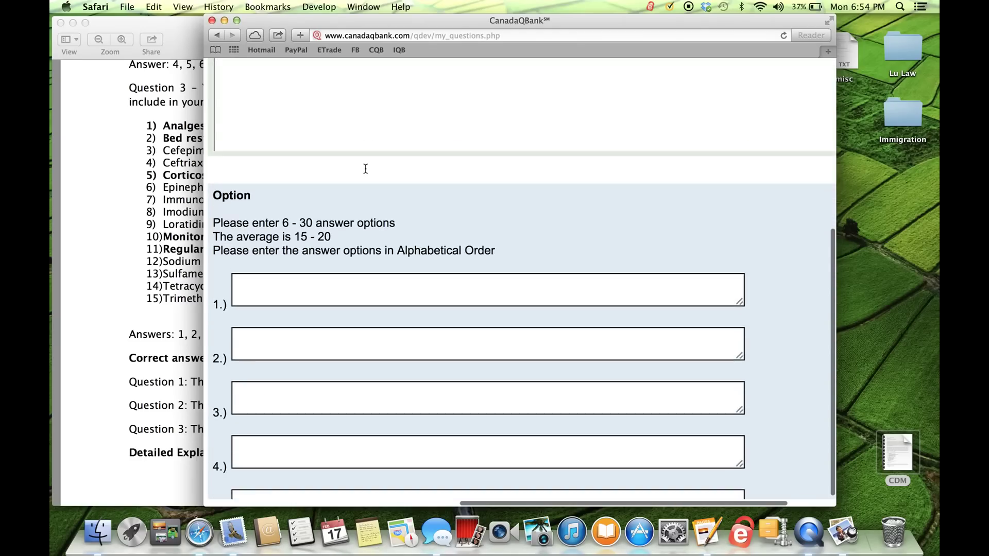
Open the Documents page of the question developer site
{"action": "scroll", "coordinate": [364, 172], "scroll_direction": "up", "scroll_amount": 5}
{"action": "scroll", "coordinate": [364, 168], "scroll_direction": "up", "scroll_amount": 10}
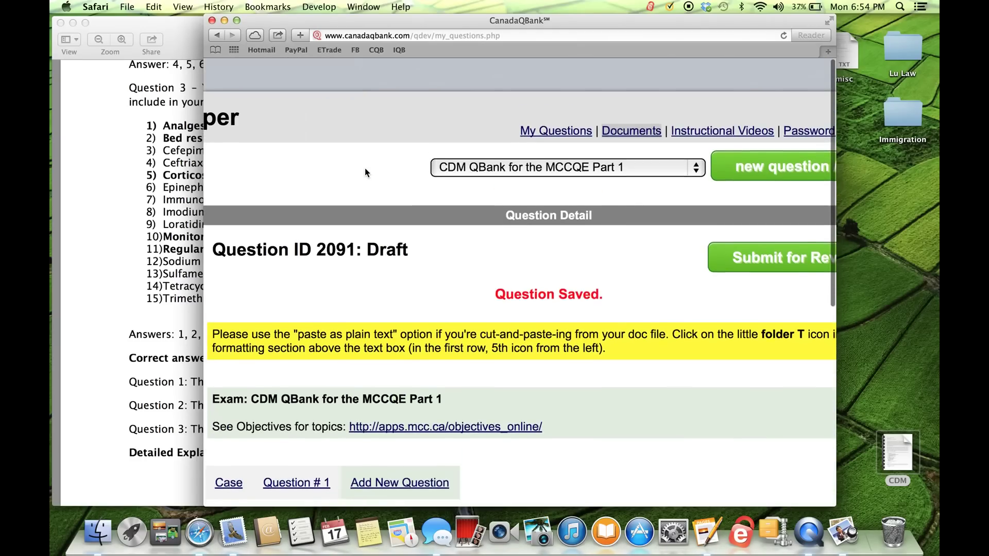
{"action": "scroll", "coordinate": [459, 230], "scroll_direction": "right", "scroll_amount": 3}
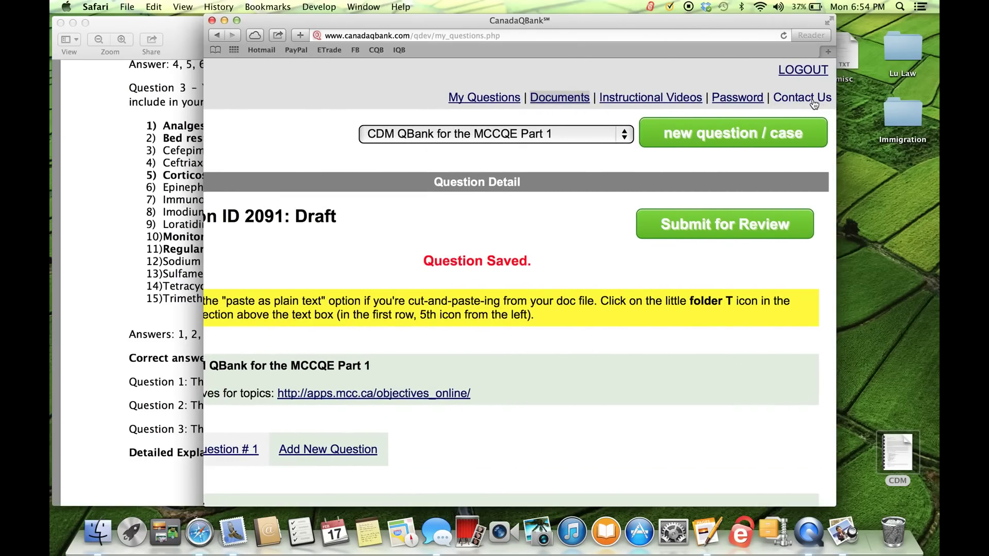
{"action": "left_click", "coordinate": [566, 102]}
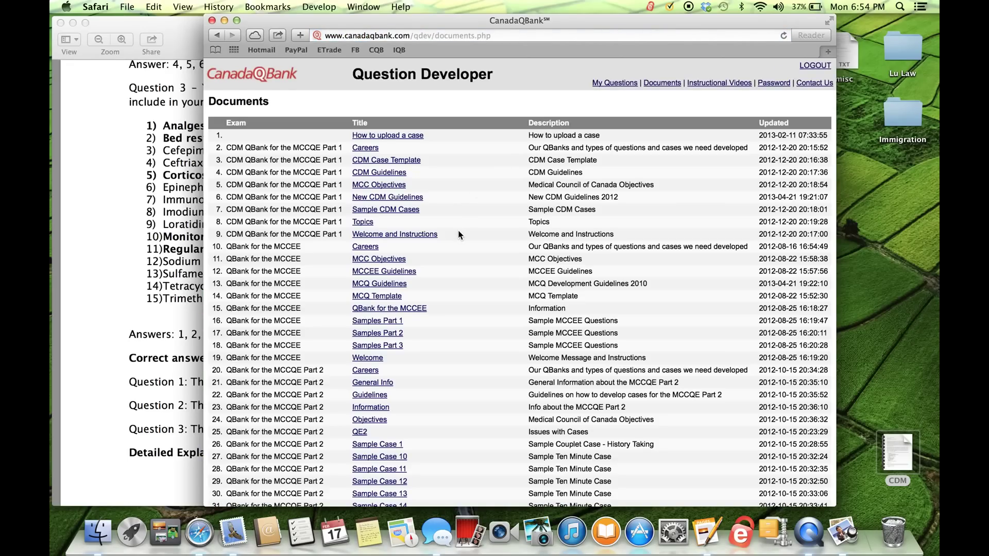